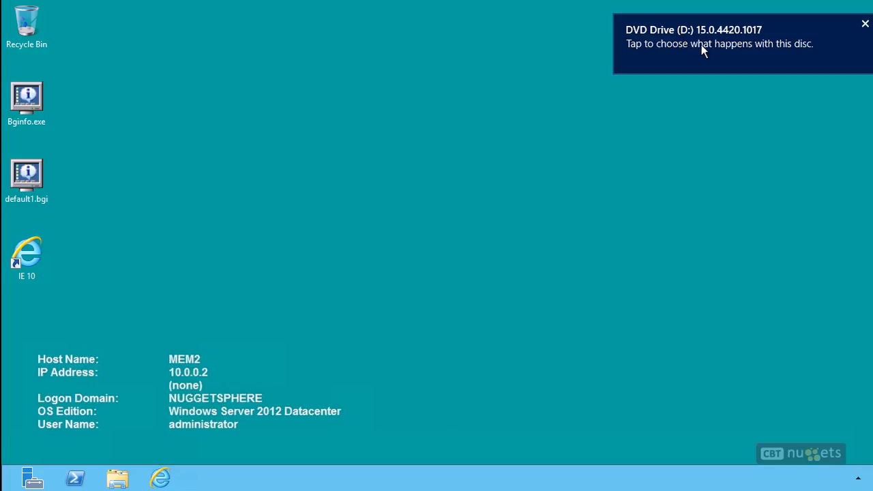
Step: Run splash.hta from the DVD drive's autoplay prompt and open the upgrade guide from the SharePoint 2013 menu
{"action": "left_click", "coordinate": [703, 46]}
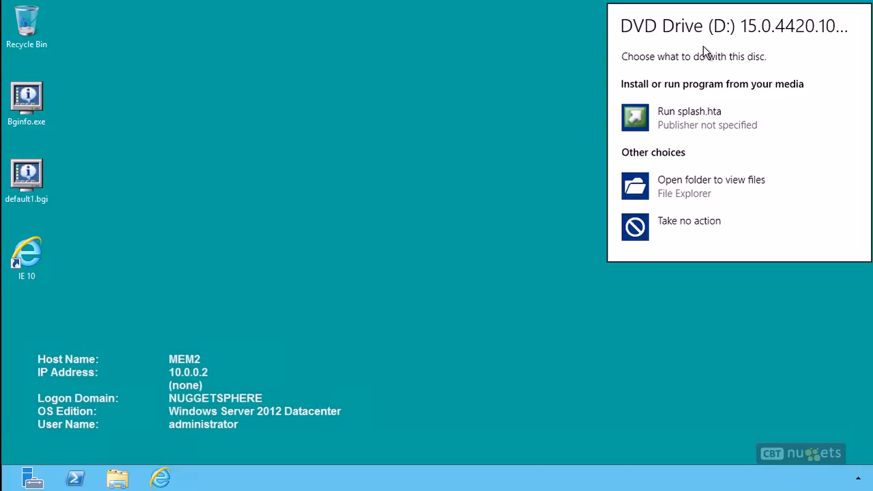
{"action": "left_click", "coordinate": [682, 121]}
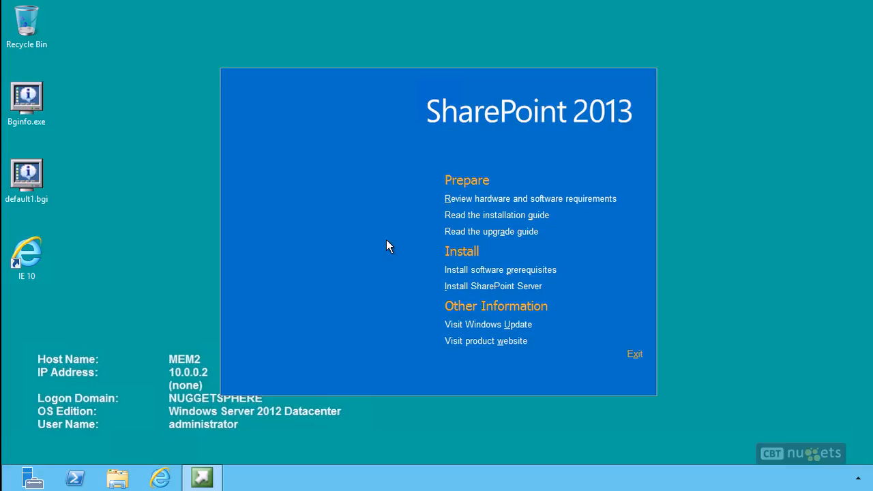
{"action": "left_click", "coordinate": [478, 233]}
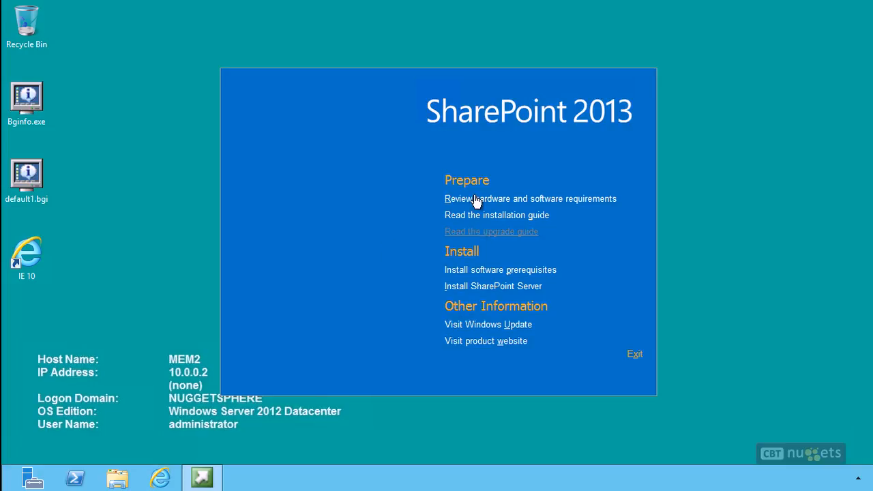
Step: Start installing software prerequisites and move the Products Preparation Tool window up
{"action": "left_click", "coordinate": [492, 270]}
{"action": "left_click", "coordinate": [465, 270]}
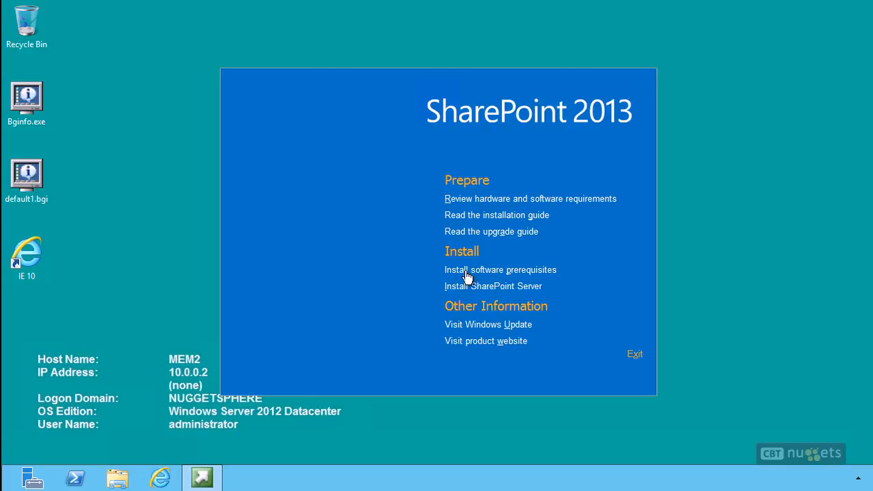
{"action": "left_click", "coordinate": [515, 270]}
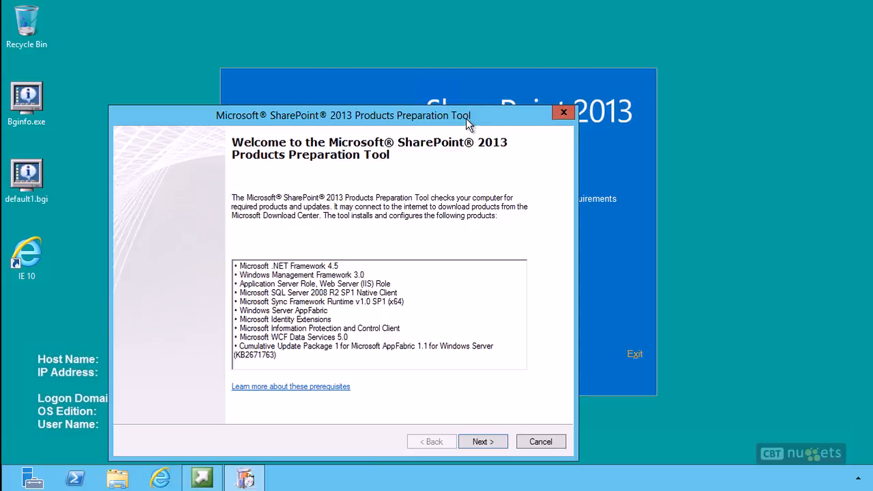
{"action": "left_click_drag", "start_coordinate": [465, 118], "coordinate": [551, 45]}
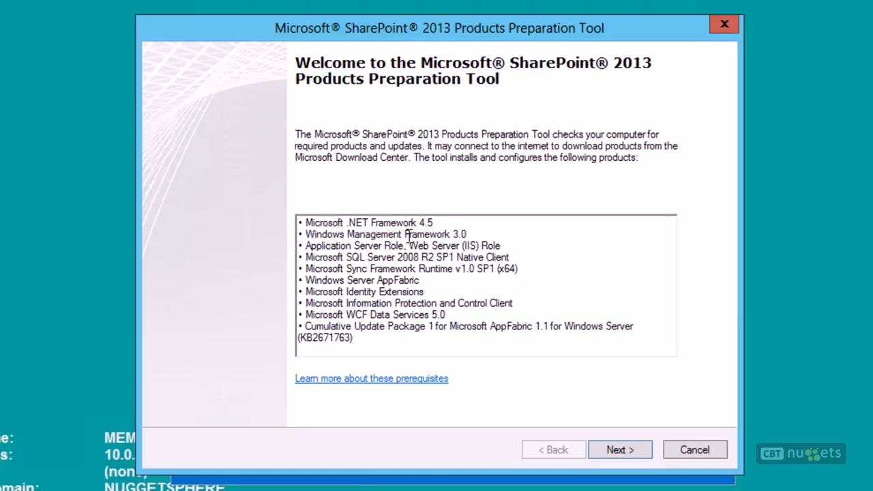
Step: Review the list of prerequisite products the preparation tool will install
{"action": "left_click_drag", "start_coordinate": [300, 246], "coordinate": [495, 244]}
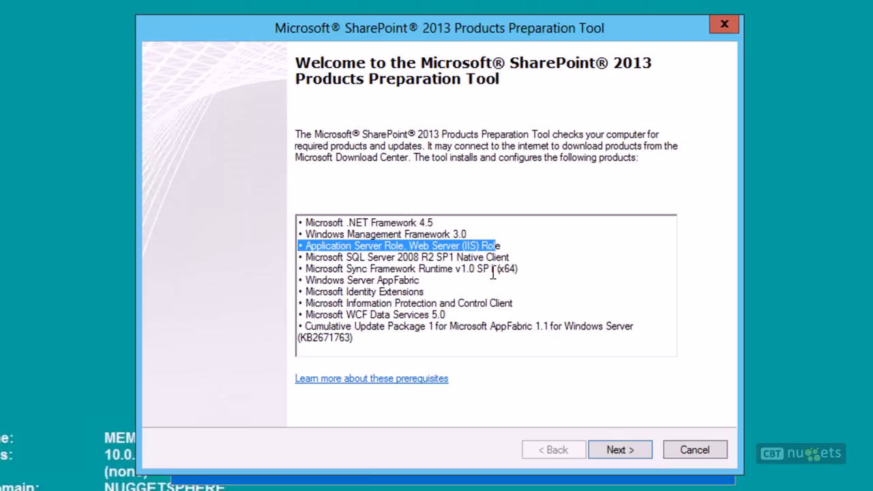
{"action": "left_click", "coordinate": [492, 271]}
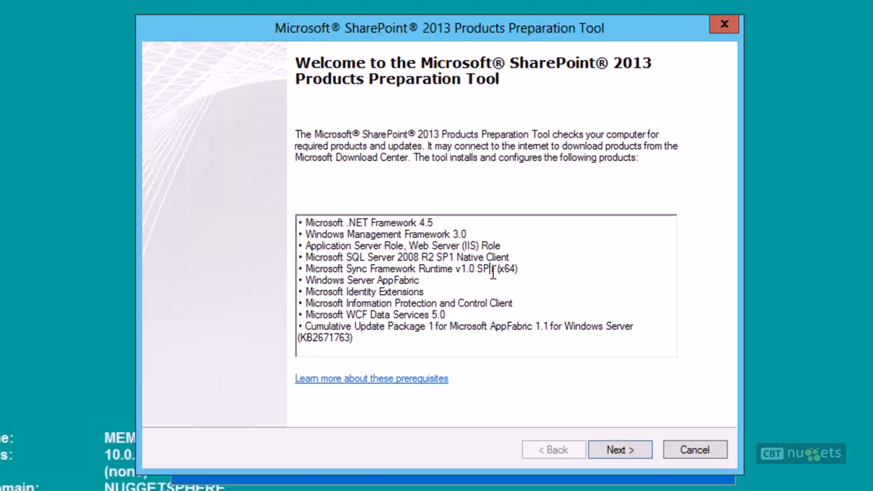
{"action": "left_click_drag", "start_coordinate": [339, 257], "coordinate": [454, 257]}
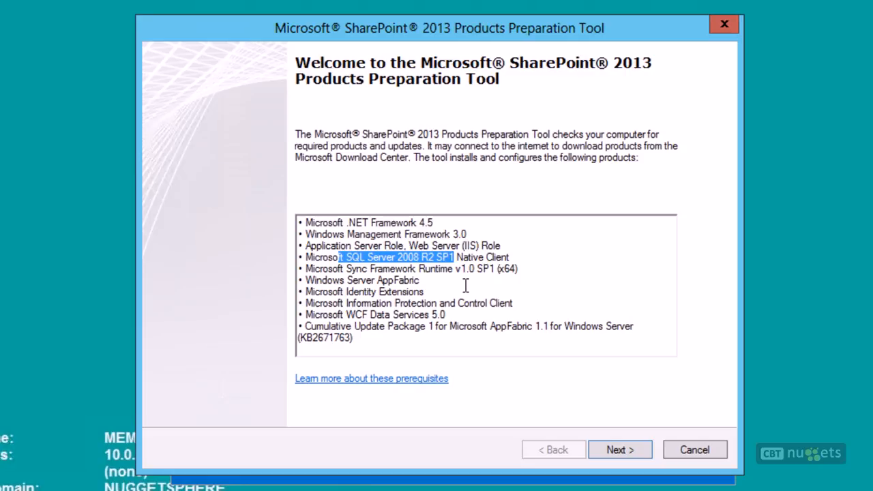
{"action": "left_click_drag", "start_coordinate": [305, 269], "coordinate": [401, 279]}
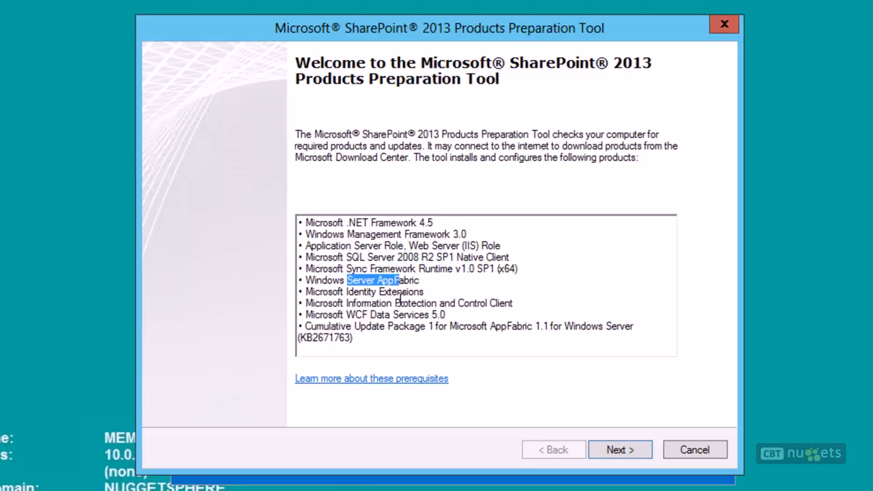
{"action": "left_click_drag", "start_coordinate": [344, 291], "coordinate": [415, 291]}
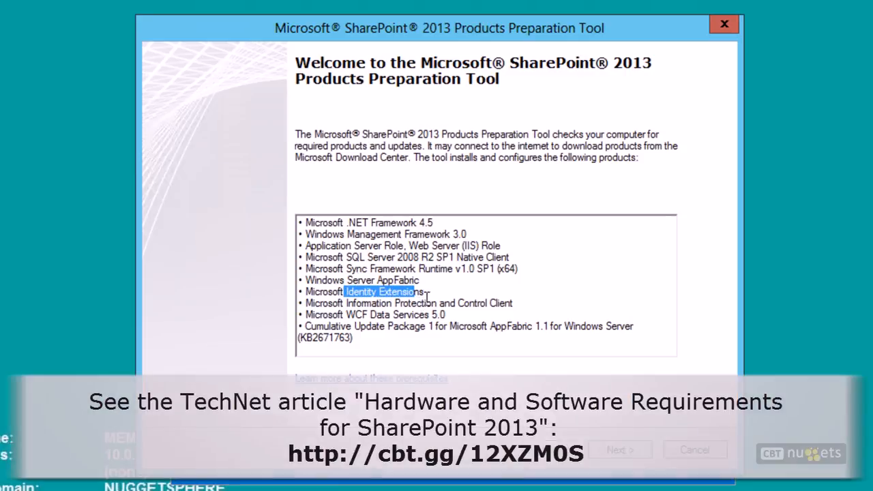
{"action": "left_click", "coordinate": [433, 293]}
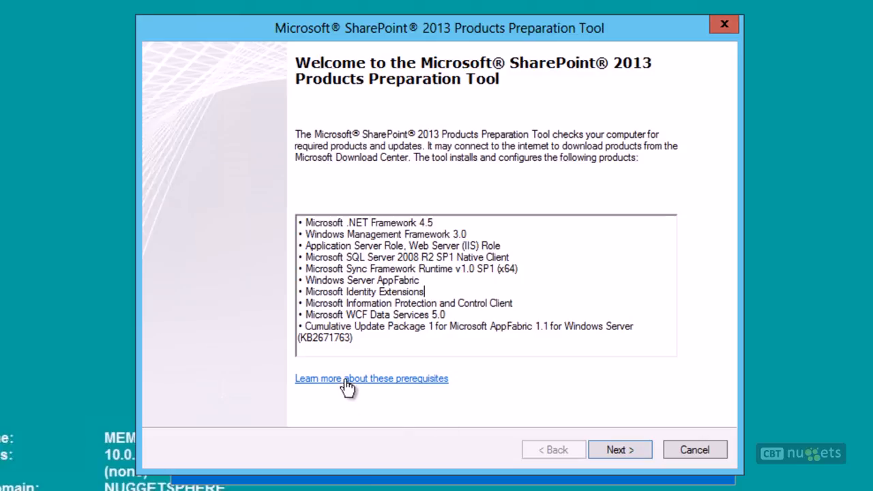
Step: Accept the prerequisite license terms and begin the prerequisite installation
{"action": "left_click", "coordinate": [621, 449]}
{"action": "left_click", "coordinate": [290, 409]}
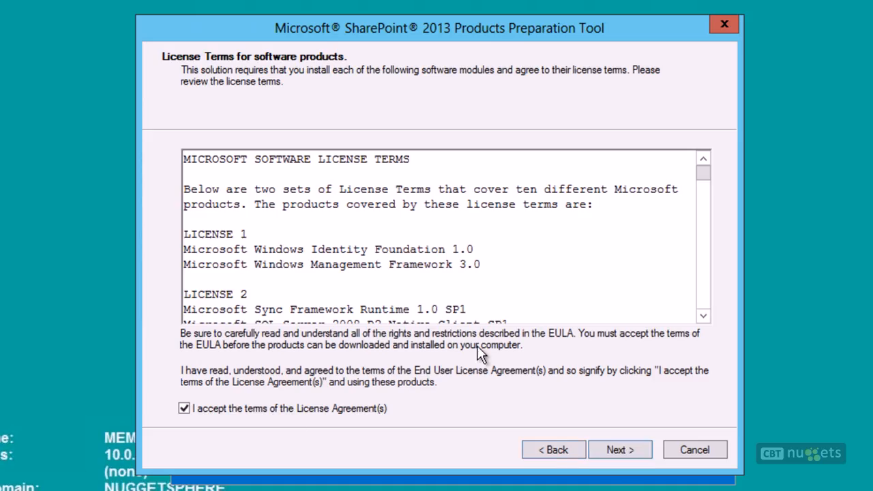
{"action": "left_click", "coordinate": [621, 450]}
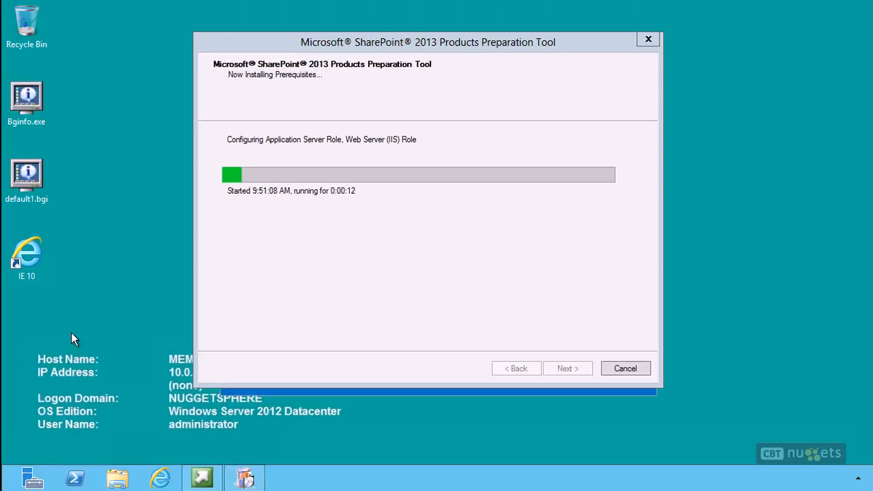
Step: Check the local server's IE Enhanced Security Configuration in Server Manager, confirm it, and close Server Manager
{"action": "left_click", "coordinate": [32, 479]}
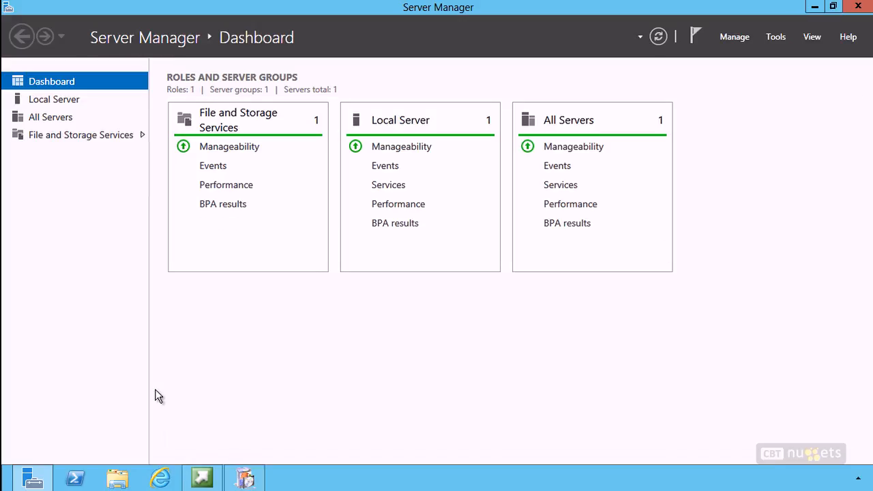
{"action": "left_click", "coordinate": [42, 100]}
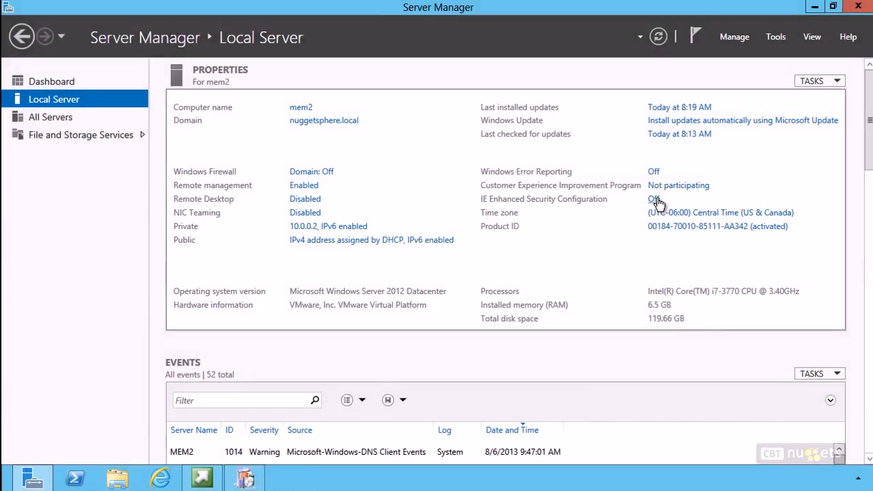
{"action": "left_click", "coordinate": [655, 200]}
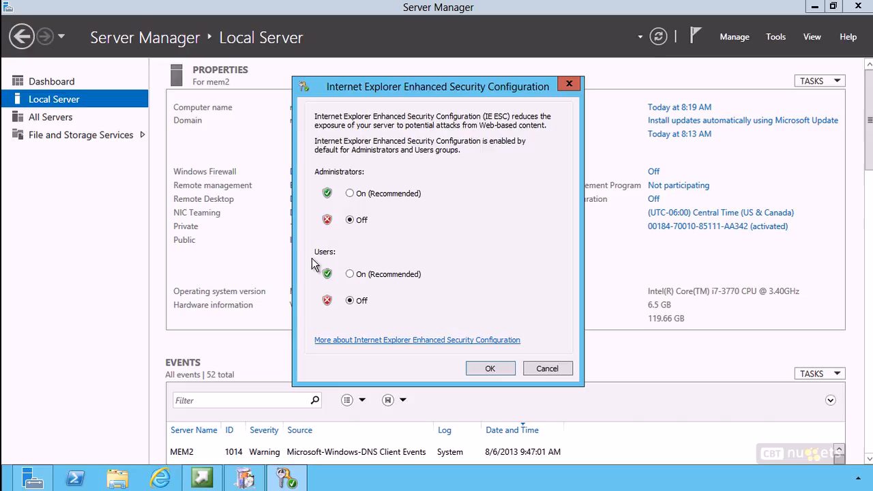
{"action": "left_click", "coordinate": [491, 369]}
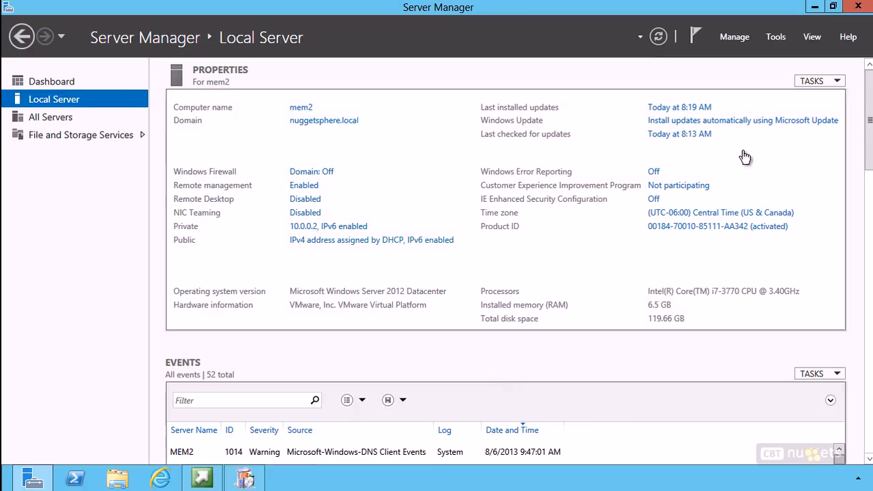
{"action": "left_click", "coordinate": [858, 8]}
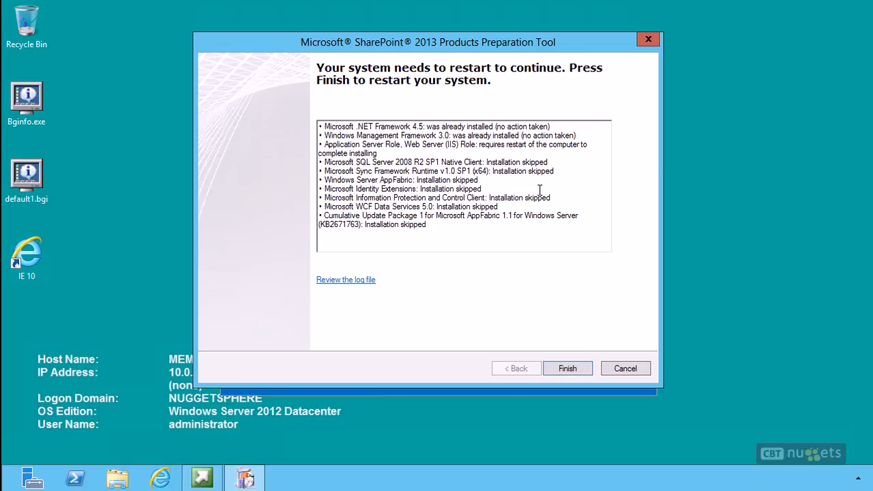
Step: Review the preparation results and finish the tool to restart the system
{"action": "left_click", "coordinate": [488, 197]}
{"action": "left_click_drag", "start_coordinate": [490, 198], "coordinate": [545, 202]}
{"action": "left_click", "coordinate": [544, 204]}
{"action": "left_click_drag", "start_coordinate": [483, 168], "coordinate": [547, 161]}
{"action": "left_click", "coordinate": [555, 180]}
{"action": "left_click", "coordinate": [569, 368]}
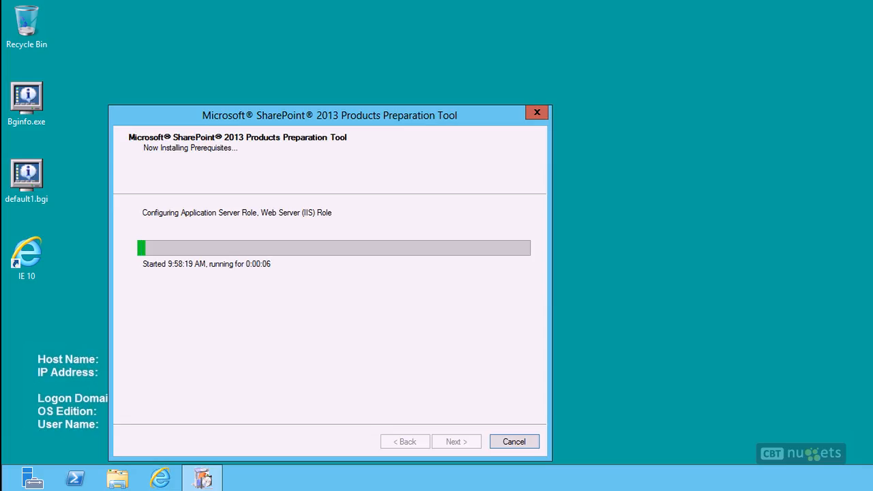
Step: Review the completed prerequisite installation results after the restart and finish the Preparation Tool
{"action": "left_click_drag", "start_coordinate": [346, 113], "coordinate": [354, 108]}
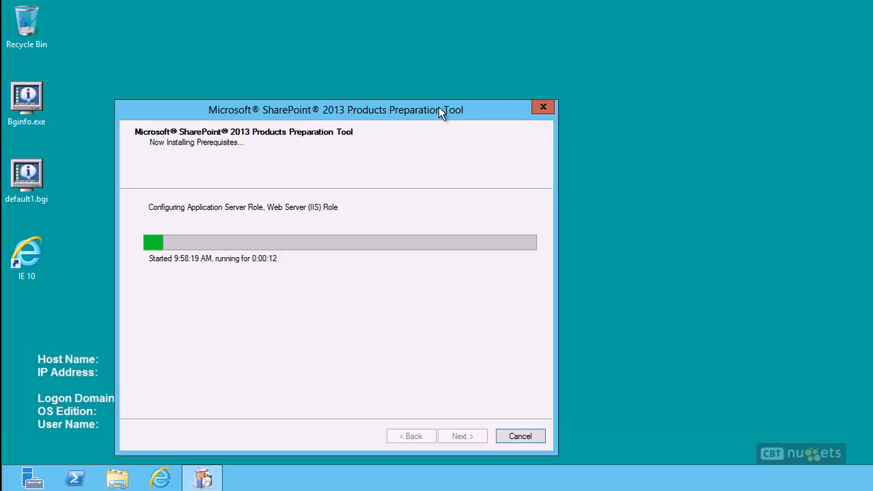
{"action": "left_click_drag", "start_coordinate": [438, 108], "coordinate": [492, 62]}
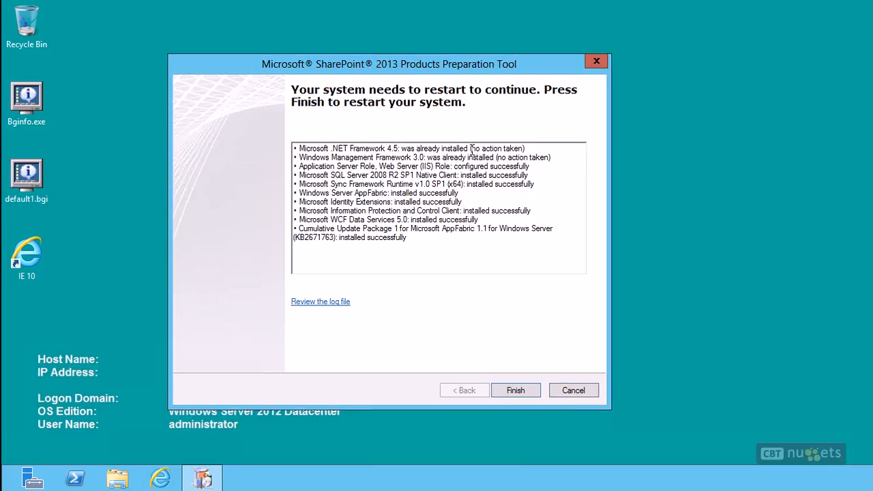
{"action": "left_click_drag", "start_coordinate": [412, 148], "coordinate": [487, 157]}
{"action": "left_click_drag", "start_coordinate": [551, 184], "coordinate": [488, 184]}
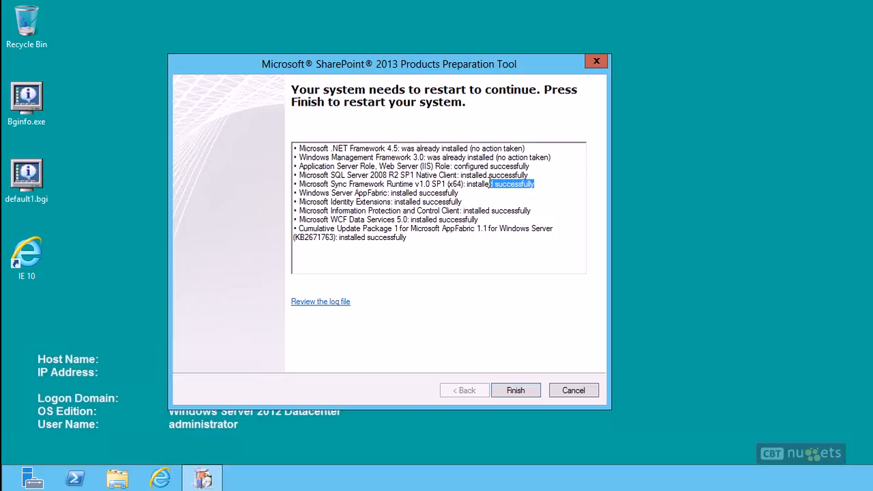
{"action": "left_click", "coordinate": [455, 235]}
{"action": "left_click", "coordinate": [513, 391]}
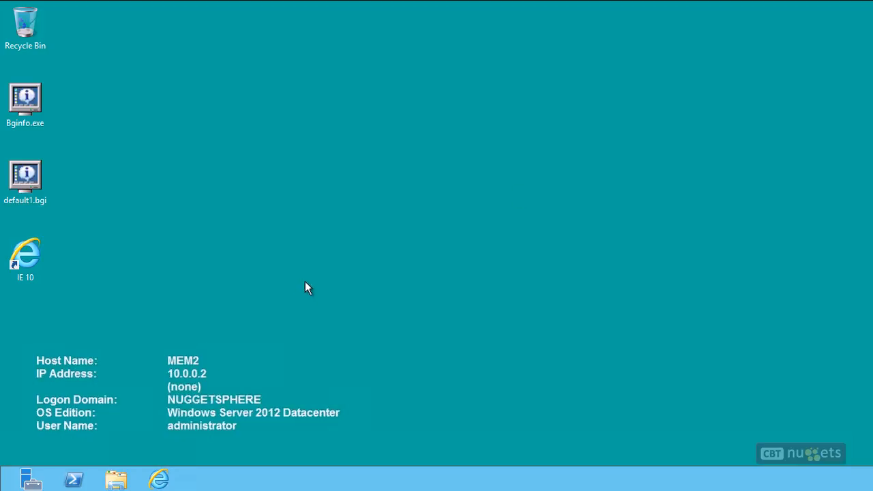
Step: Relaunch the SharePoint setup menu from the DVD drive via File Explorer, then close File Explorer
{"action": "left_click", "coordinate": [116, 482]}
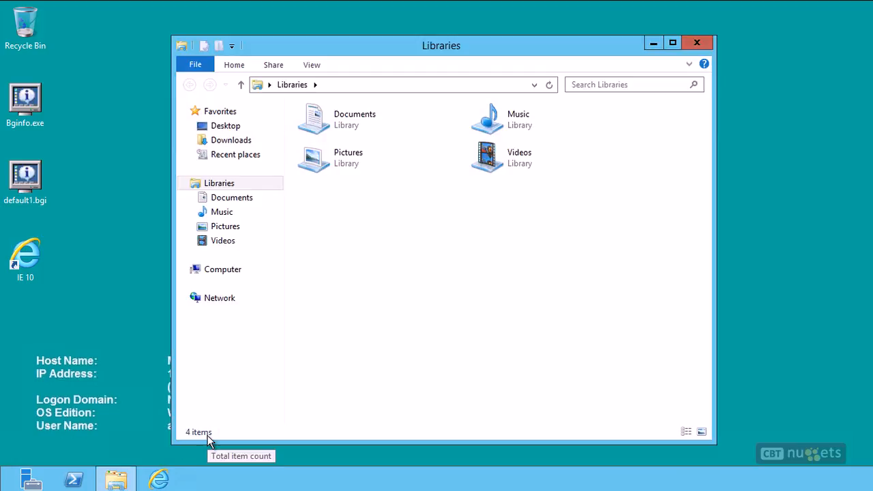
{"action": "left_click", "coordinate": [223, 273]}
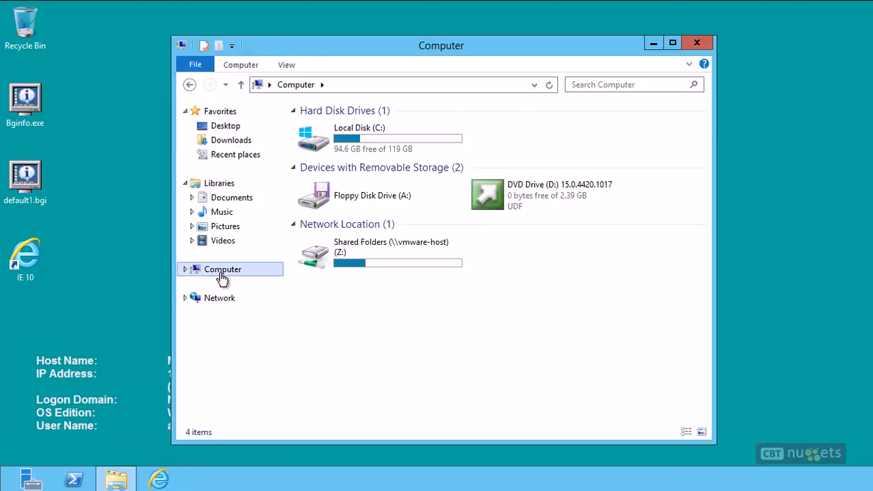
{"action": "left_click", "coordinate": [528, 196]}
{"action": "right_click", "coordinate": [528, 196]}
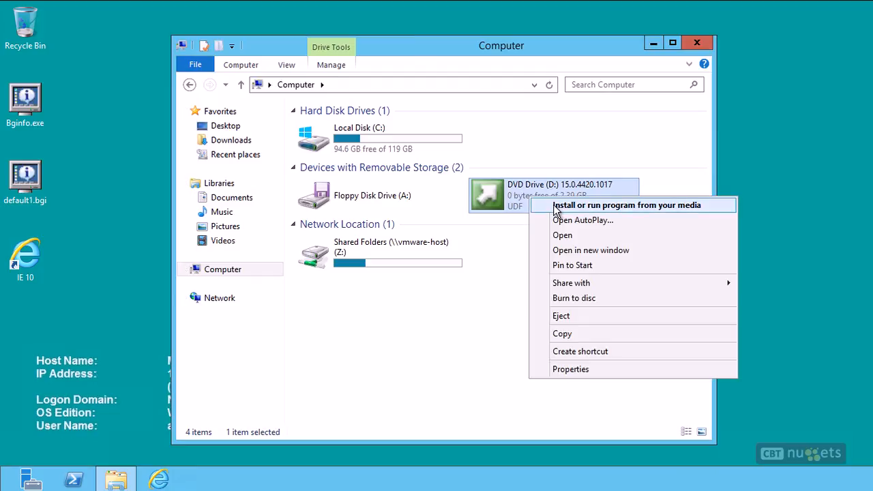
{"action": "left_click", "coordinate": [554, 205]}
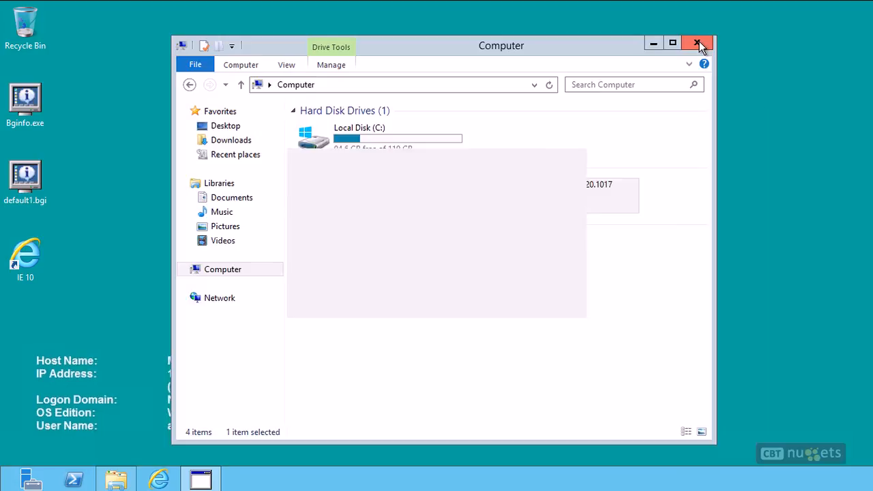
{"action": "left_click", "coordinate": [698, 43]}
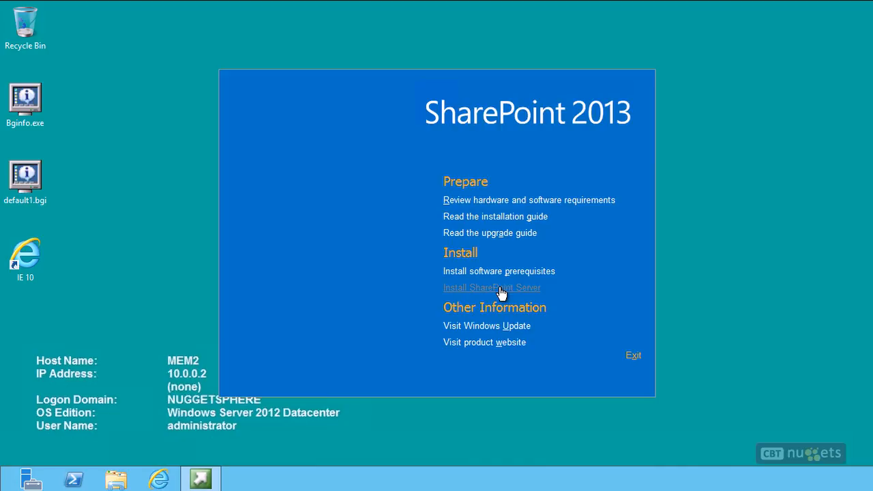
Step: Start the SharePoint Server installation, submit the product key, and accept the software license terms
{"action": "left_click", "coordinate": [500, 287]}
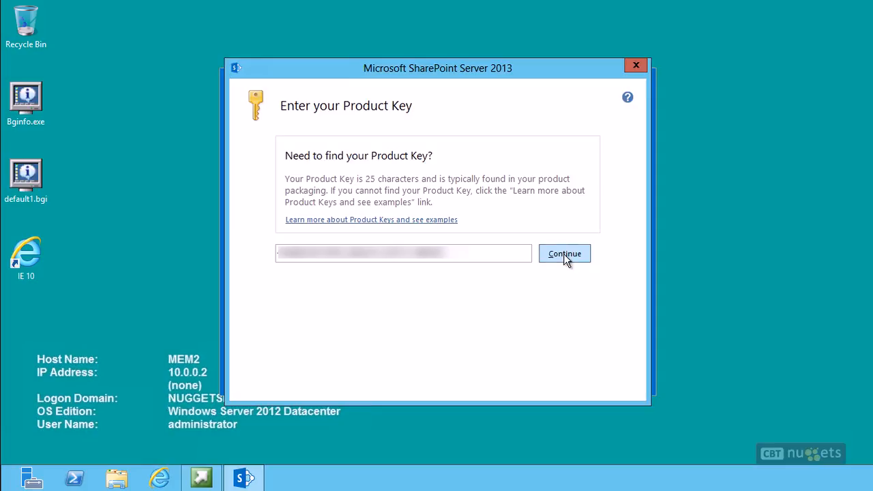
{"action": "left_click", "coordinate": [563, 253]}
{"action": "left_click", "coordinate": [364, 369]}
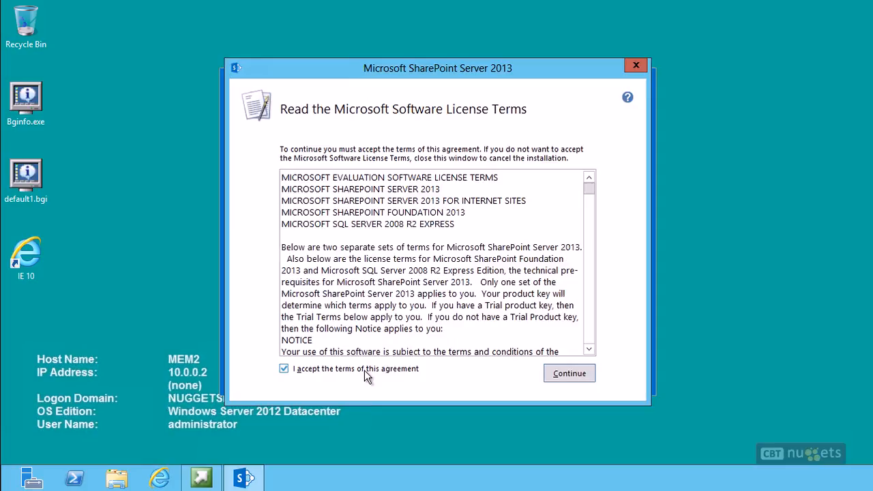
{"action": "left_click", "coordinate": [569, 374]}
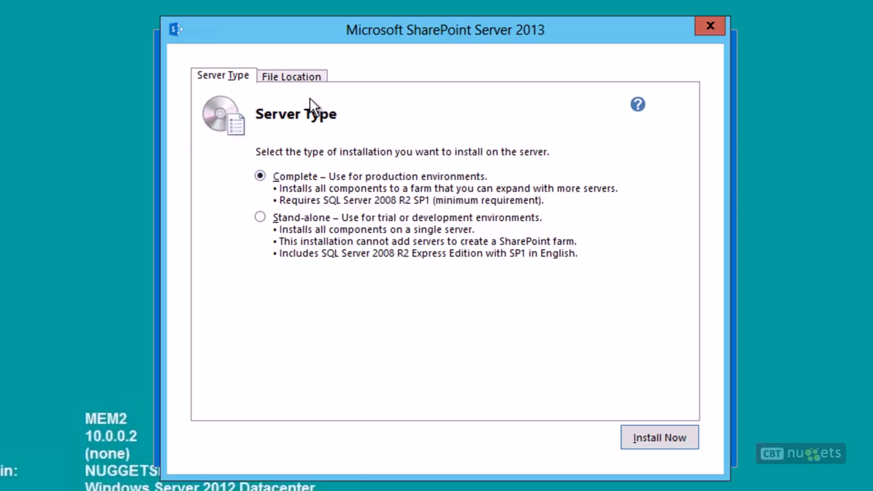
Step: Install SharePoint Server with the Complete server type and the default file locations
{"action": "left_click", "coordinate": [287, 76]}
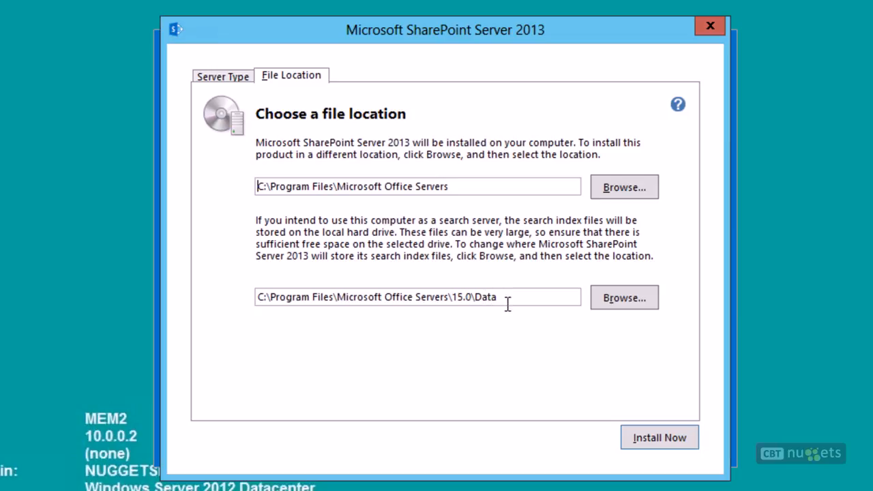
{"action": "left_click", "coordinate": [655, 437]}
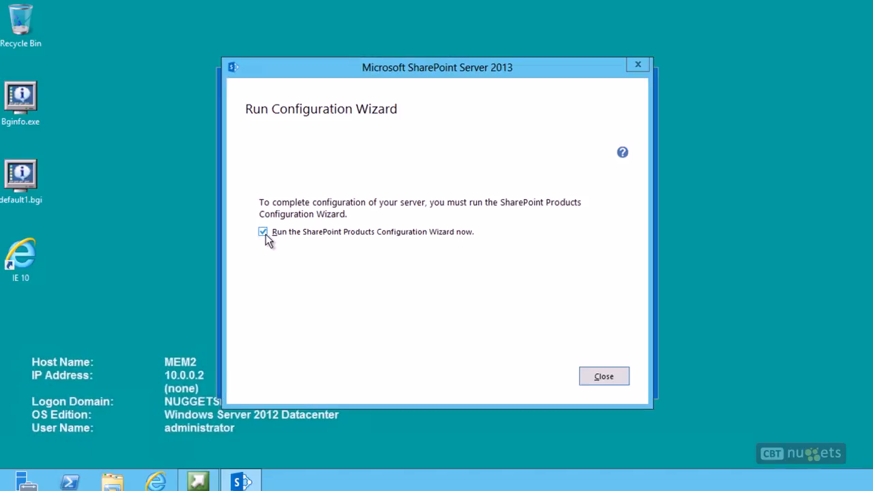
Step: Close the installer with the Configuration Wizard set to run, and exit the SharePoint 2013 setup menu
{"action": "left_click", "coordinate": [603, 376]}
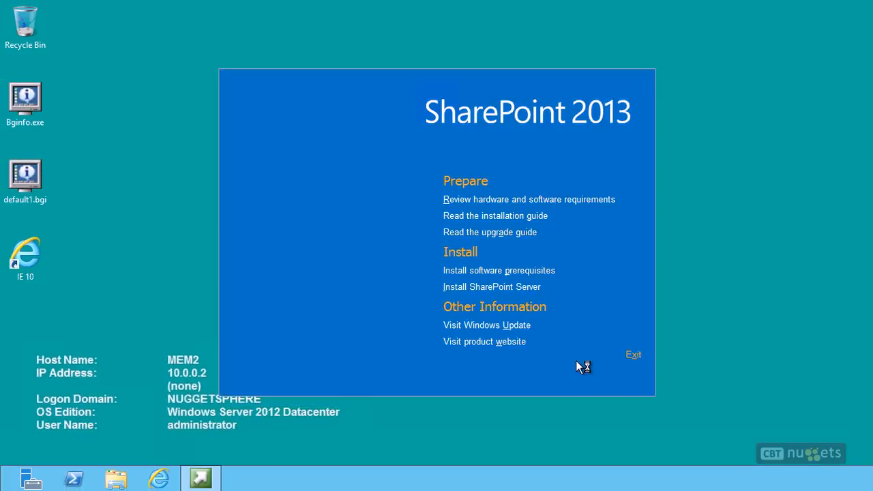
{"action": "left_click", "coordinate": [631, 356]}
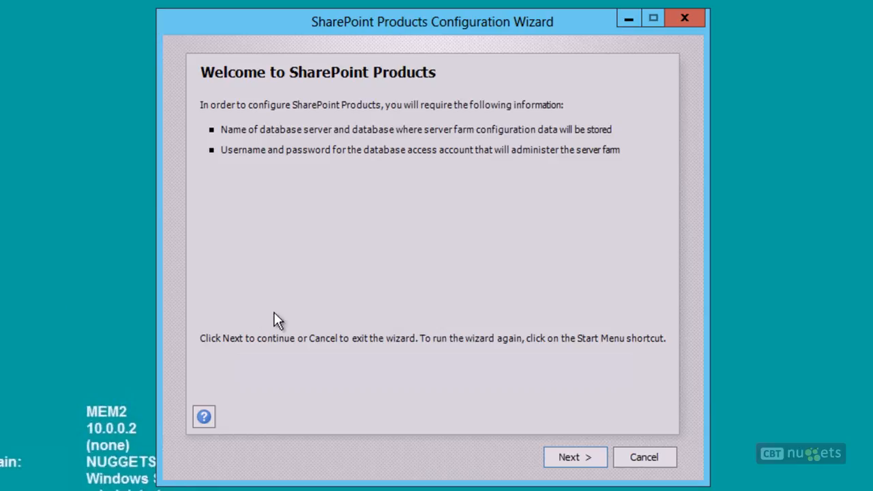
Step: Begin the configuration, allowing the required services to restart, and choose to create a new server farm
{"action": "left_click", "coordinate": [565, 458]}
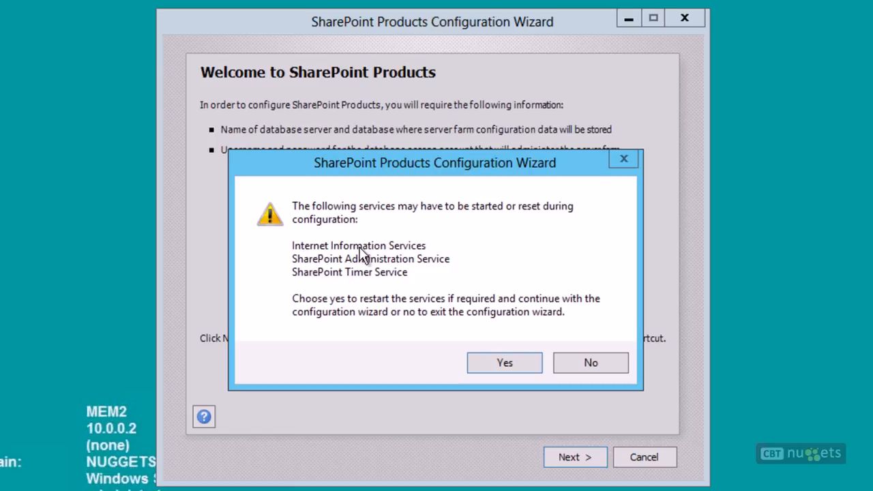
{"action": "left_click", "coordinate": [507, 364]}
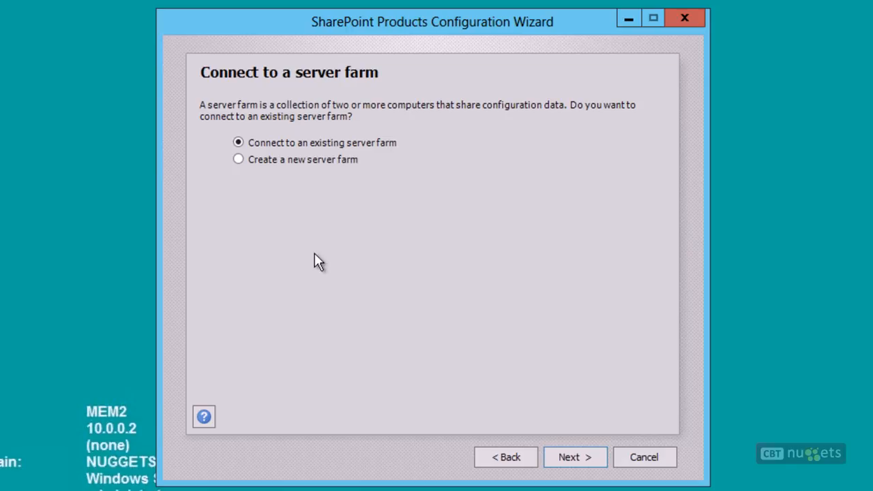
{"action": "left_click", "coordinate": [261, 160]}
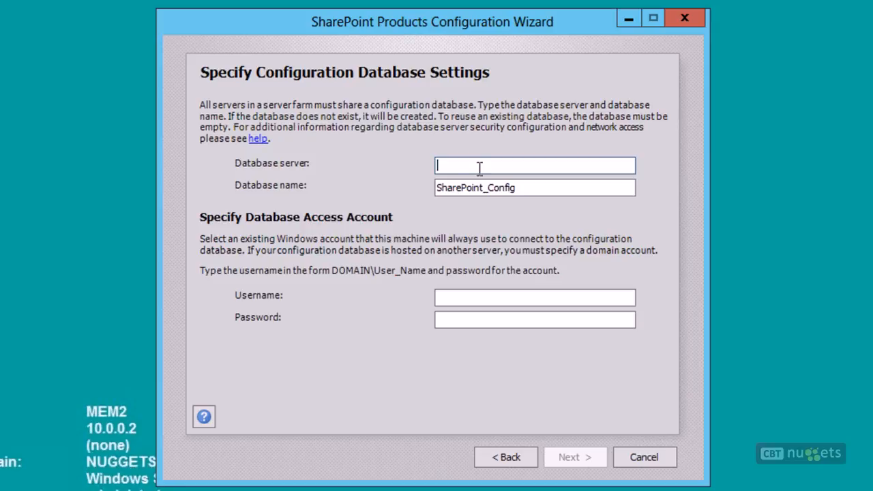
Step: Set the configuration database server to dcsql2 and the database name to SharePoint_FarmConfig
{"action": "type", "text": "dcsql2"}
{"action": "left_click", "coordinate": [485, 188]}
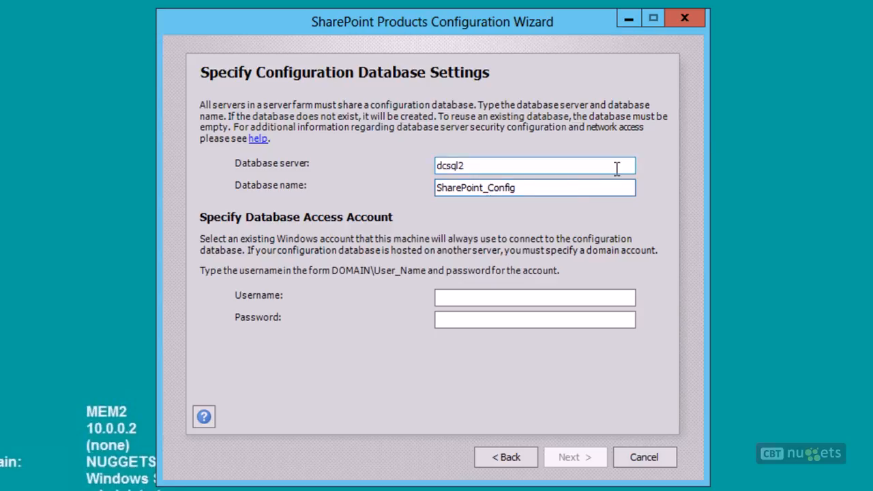
{"action": "type", "text": "Farm"}
Step: Enter the database access account nuggetsphere\spservice with its password and continue
{"action": "left_click", "coordinate": [516, 293]}
{"action": "type", "text": "nuggetsphere\\"}
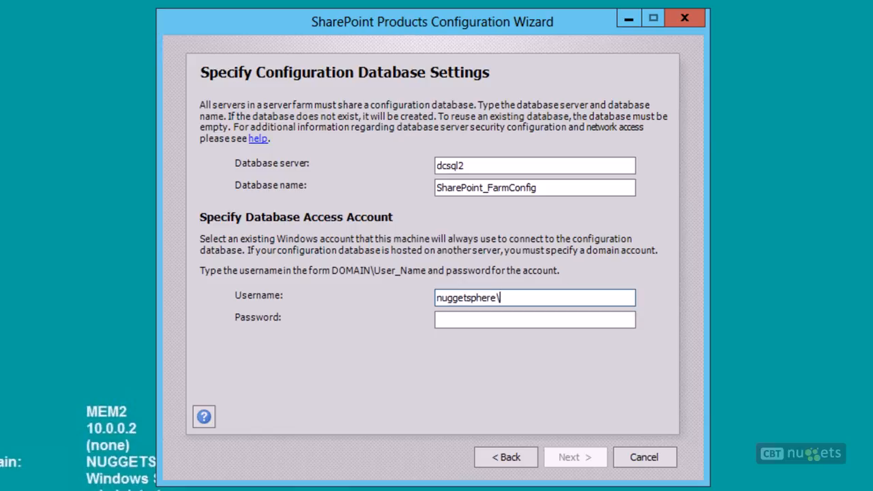
{"action": "type", "text": "spservice"}
{"action": "key", "text": "Tab"}
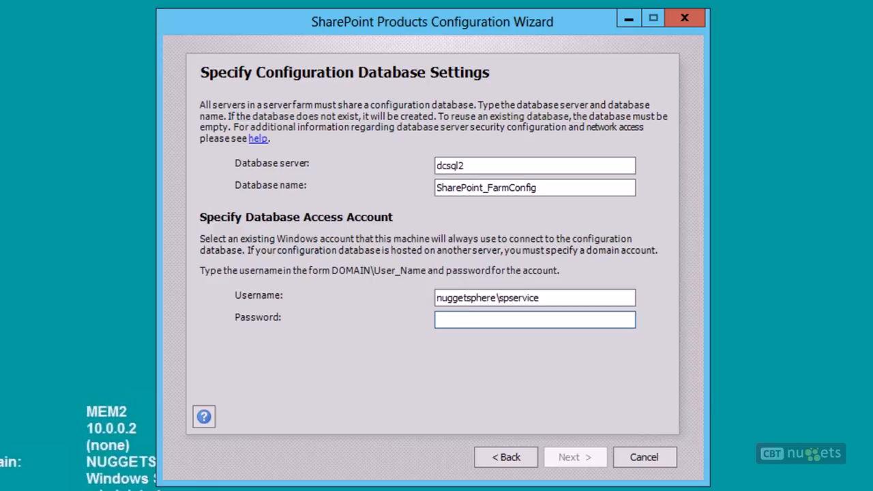
{"action": "type", "text": "Pa$$w0rd"}
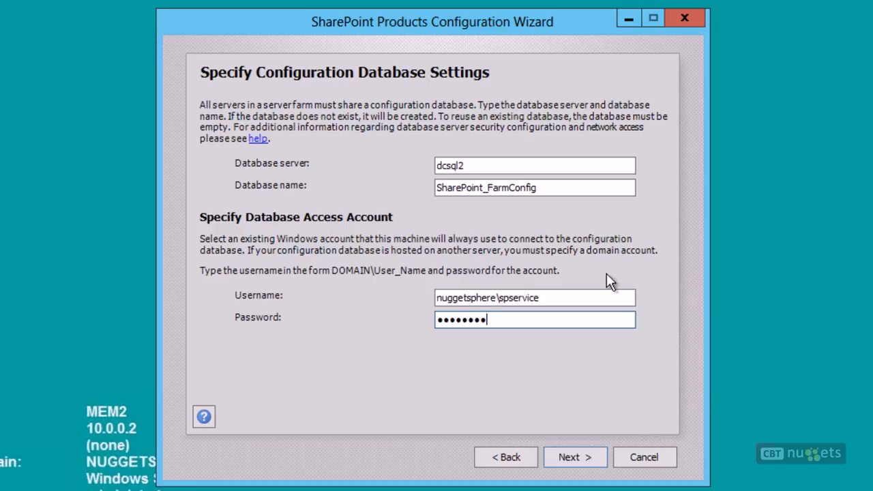
{"action": "left_click", "coordinate": [580, 456]}
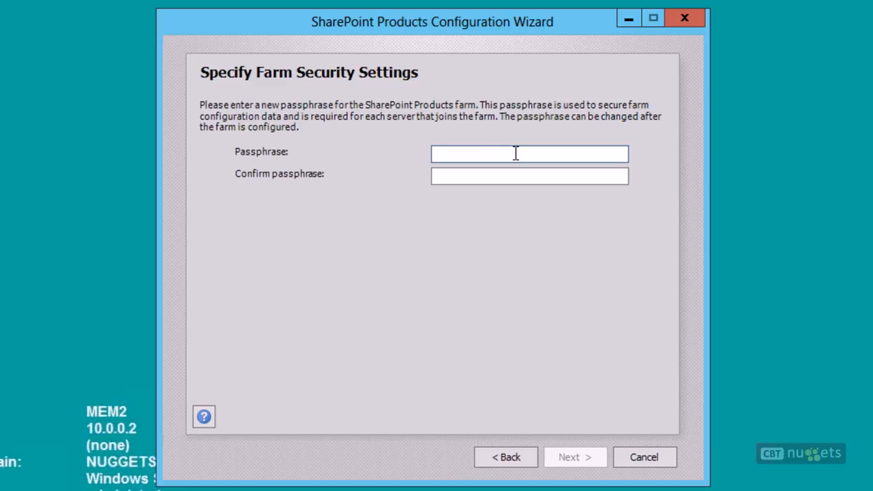
Step: Enter and confirm the farm security passphrase, then continue
{"action": "type", "text": "Pa$$w0rd"}
{"action": "key", "text": "Tab"}
{"action": "type", "text": "Pa$$w0rd"}
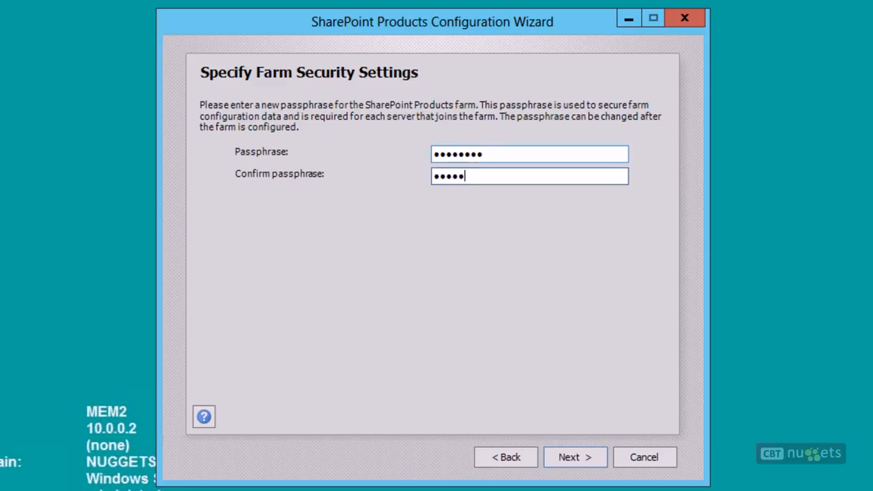
{"action": "left_click", "coordinate": [582, 457]}
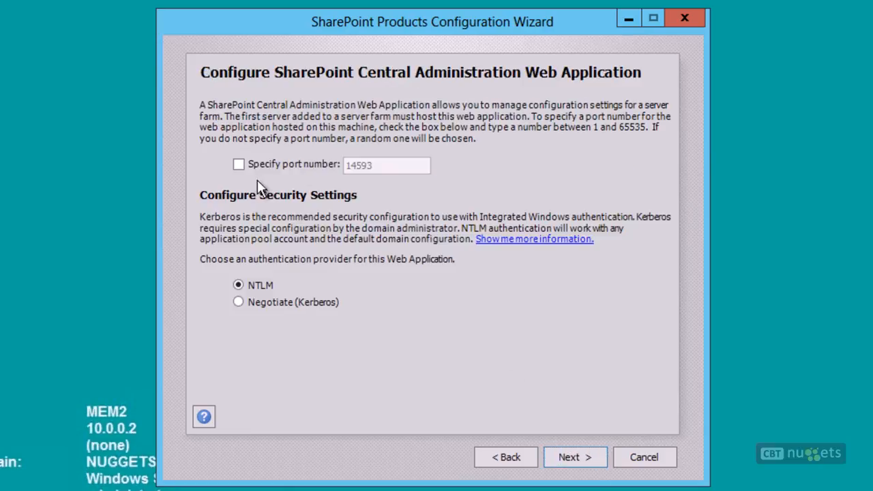
Step: Specify port 1988 for Central Administration, keep NTLM authentication, and continue
{"action": "left_click", "coordinate": [239, 165]}
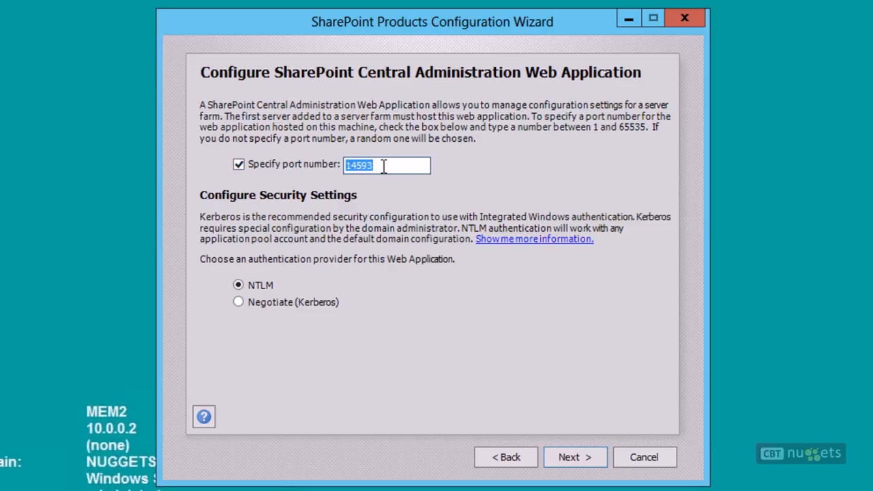
{"action": "type", "text": "1988"}
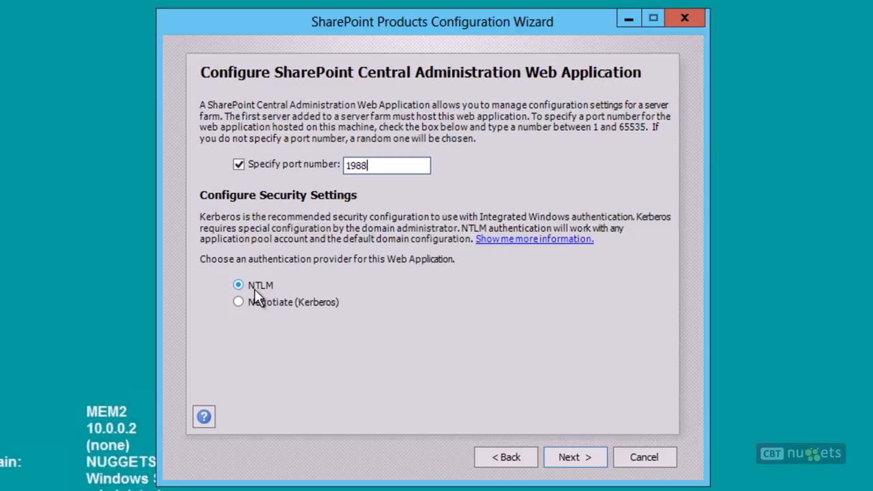
{"action": "left_click", "coordinate": [579, 459]}
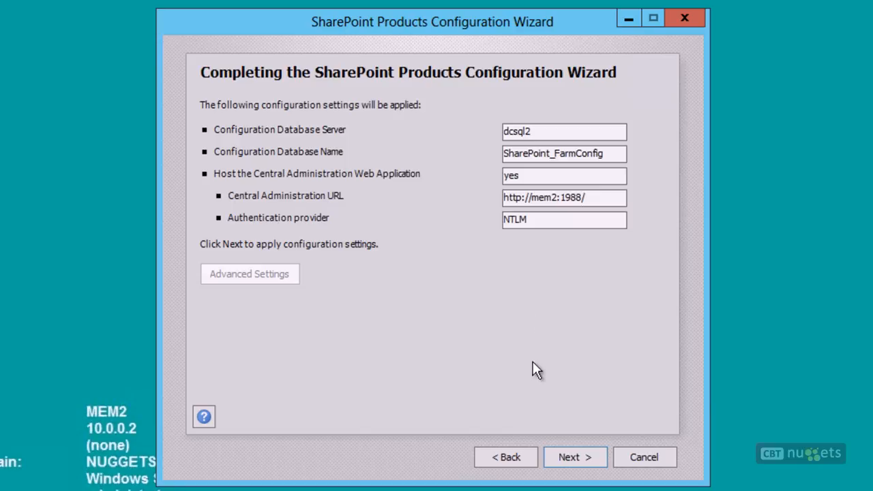
Step: Apply the configuration settings to start configuring the farm
{"action": "left_click", "coordinate": [555, 462]}
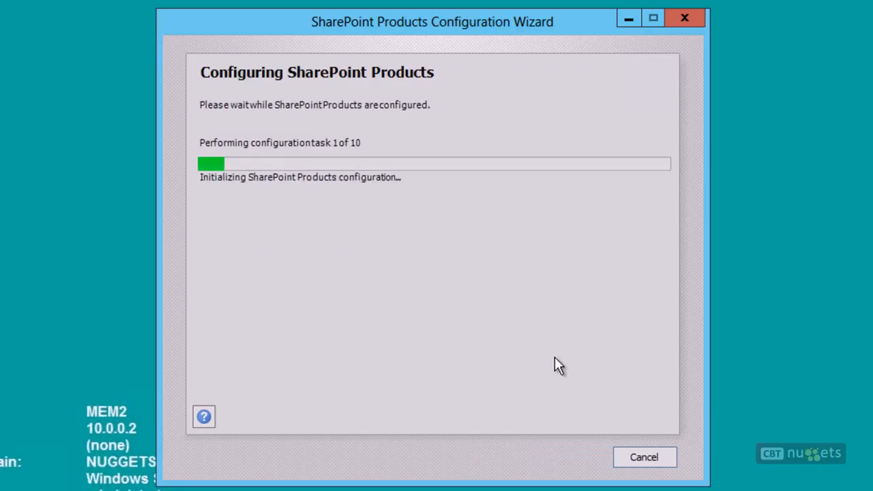
{"action": "left_click", "coordinate": [23, 257]}
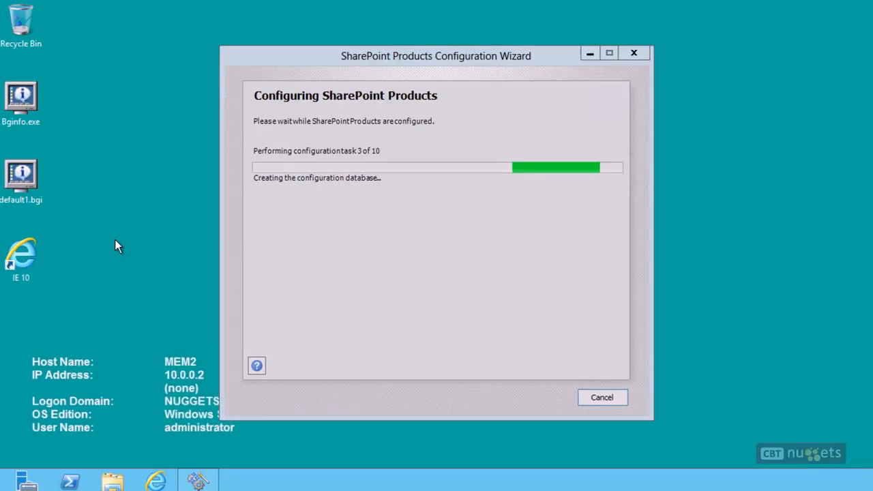
{"action": "key", "text": "super"}
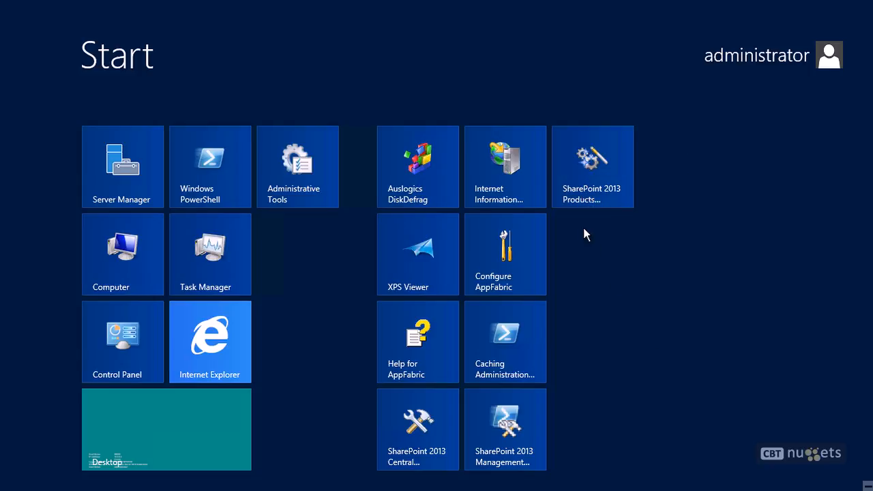
{"action": "right_click", "coordinate": [603, 156]}
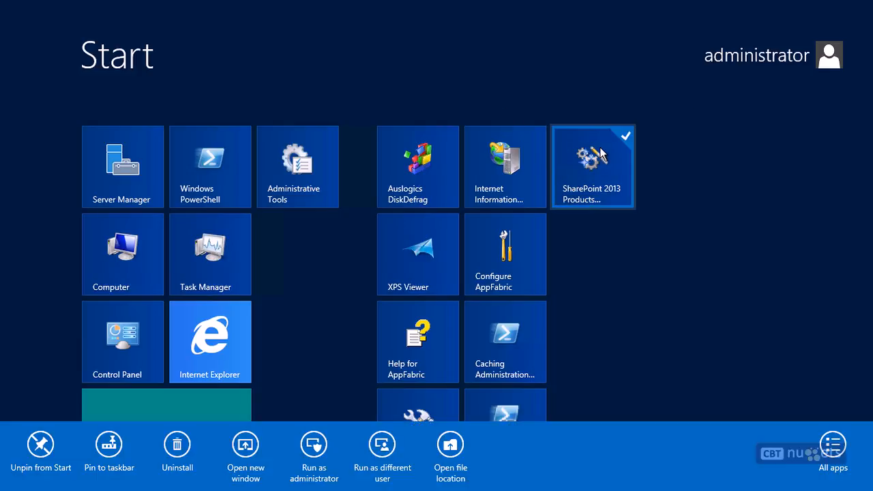
{"action": "left_click", "coordinate": [687, 330]}
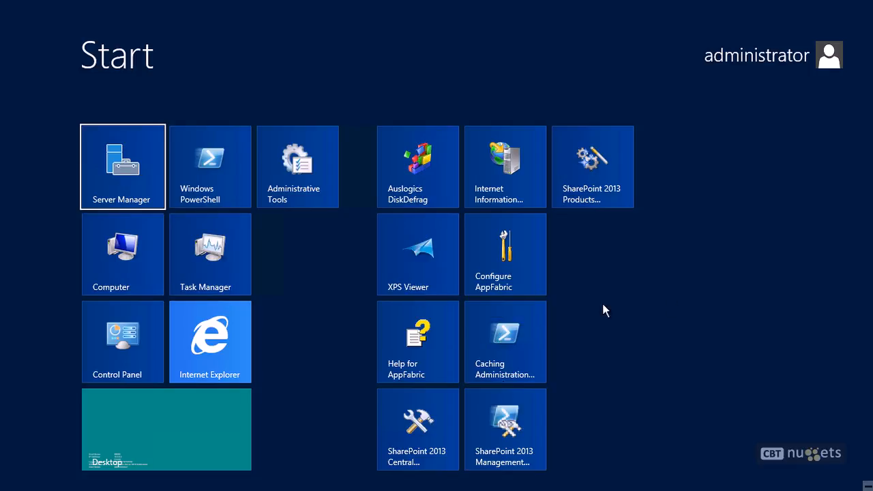
{"action": "left_click", "coordinate": [120, 444]}
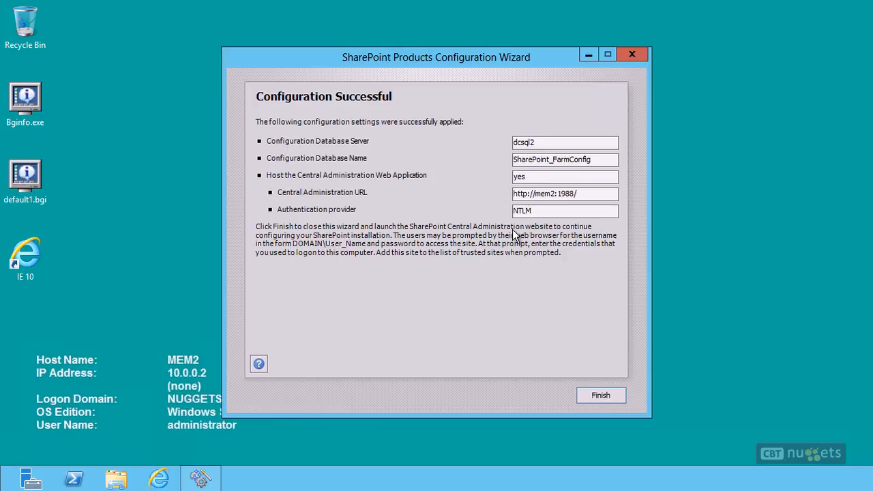
Step: Finish the configuration wizard and maximize the Central Administration browser window
{"action": "left_click", "coordinate": [596, 398]}
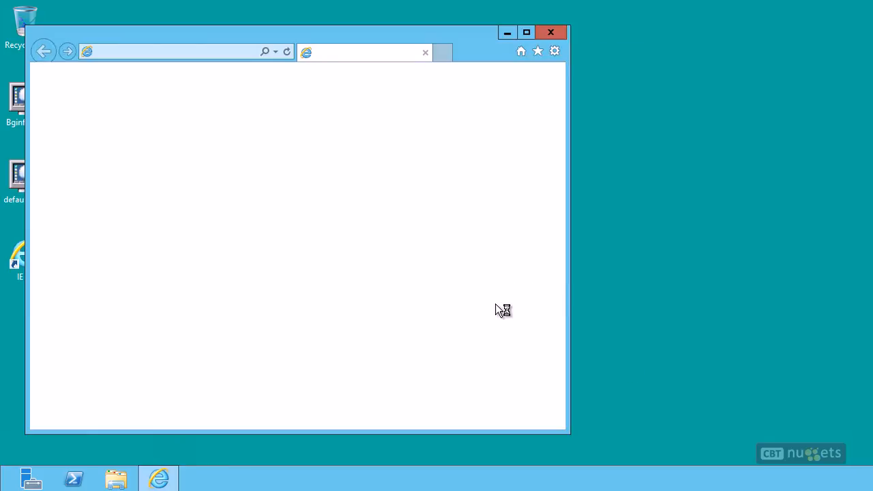
{"action": "left_click_drag", "start_coordinate": [336, 32], "coordinate": [505, 16]}
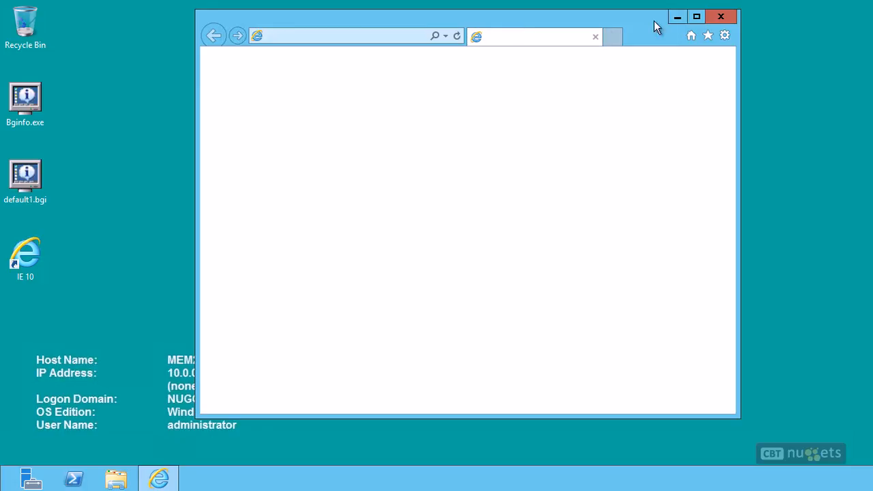
{"action": "left_click", "coordinate": [696, 16]}
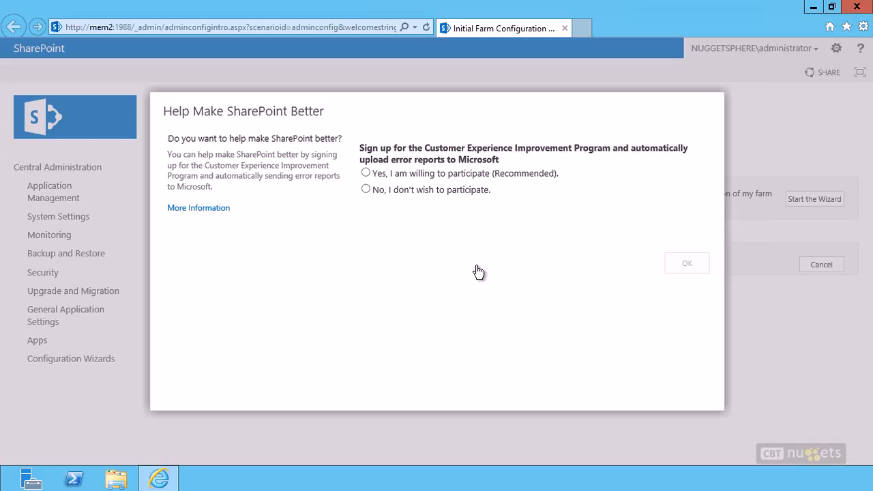
Step: Decline participation in the Customer Experience Improvement Program
{"action": "left_click", "coordinate": [367, 190]}
{"action": "left_click", "coordinate": [684, 265]}
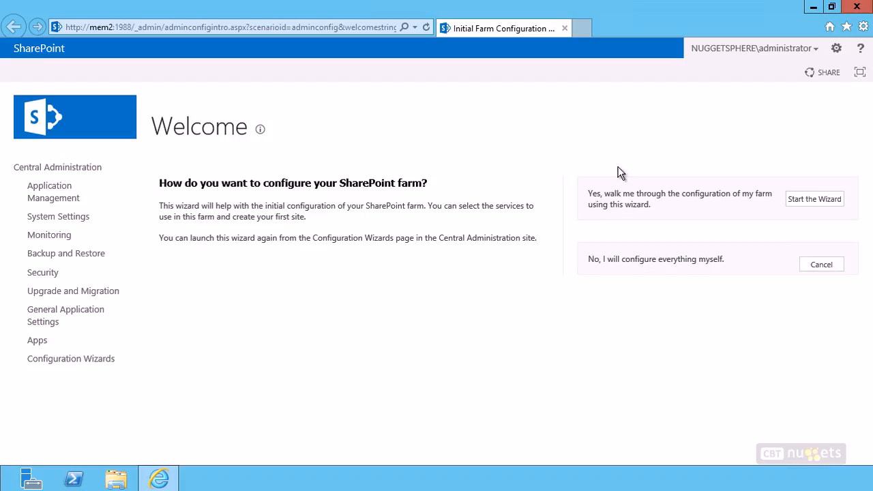
Step: Start the initial farm configuration wizard in Central Administration
{"action": "left_click", "coordinate": [803, 207]}
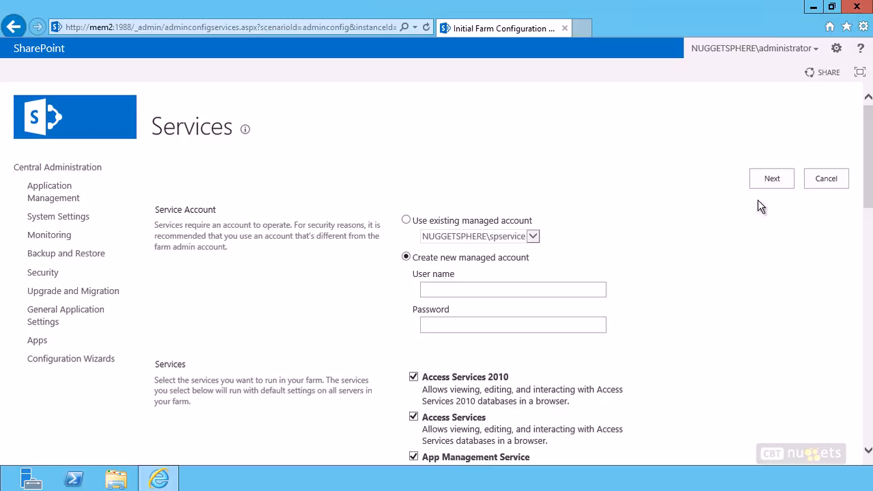
{"action": "scroll", "coordinate": [664, 238], "scroll_direction": "down", "scroll_amount": 1}
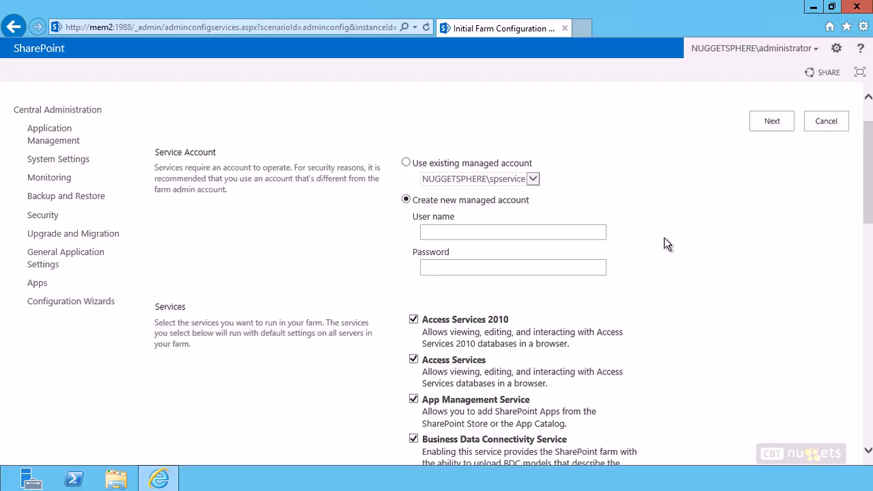
{"action": "scroll", "coordinate": [664, 237], "scroll_direction": "up", "scroll_amount": 1}
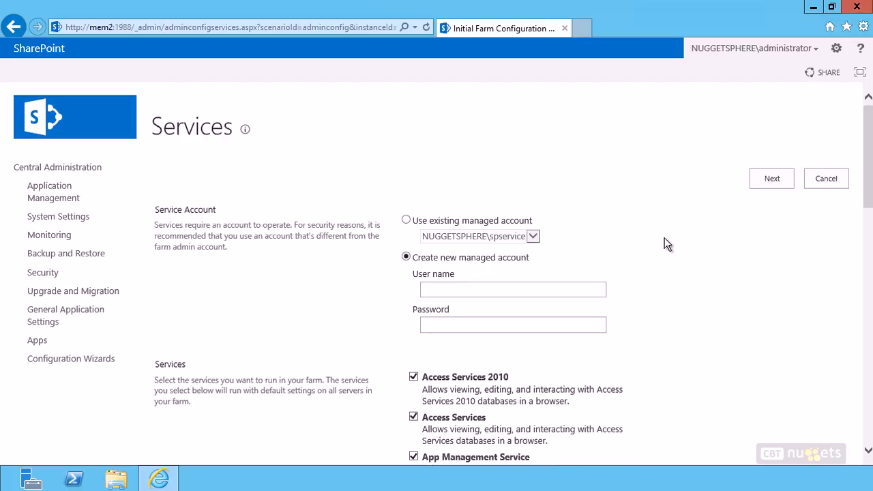
{"action": "scroll", "coordinate": [664, 238], "scroll_direction": "down", "scroll_amount": 1}
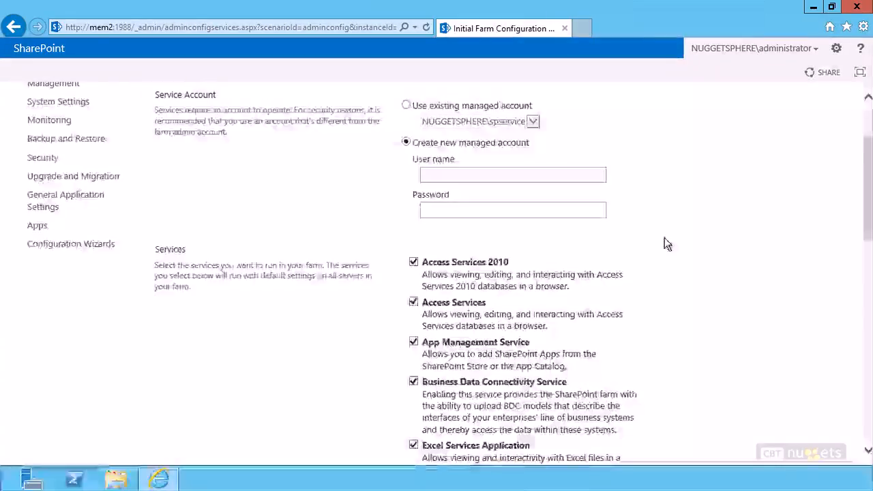
{"action": "scroll", "coordinate": [269, 202], "scroll_direction": "up", "scroll_amount": 1}
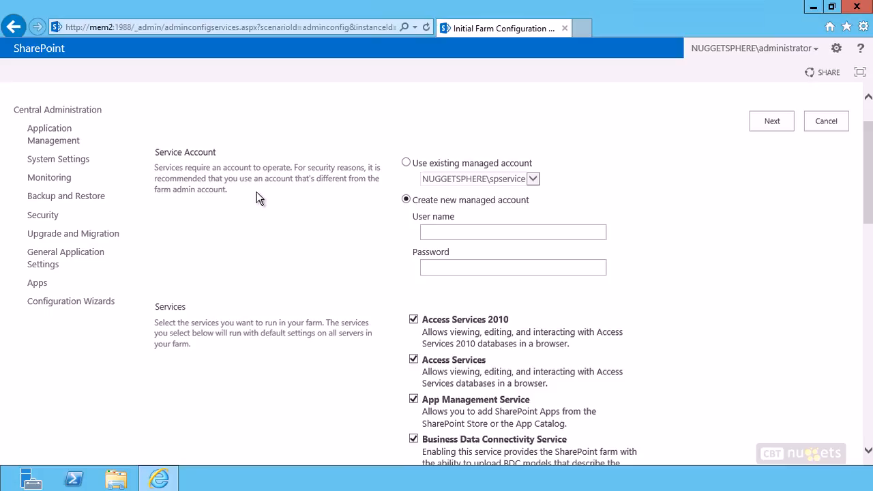
Step: Set the service account to use the existing managed service account instead of creating a new one
{"action": "left_click", "coordinate": [406, 163]}
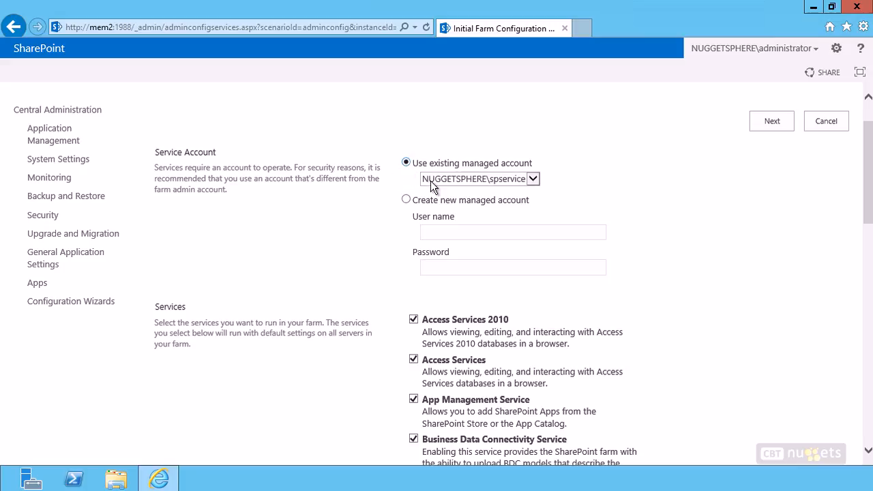
{"action": "left_click", "coordinate": [532, 179]}
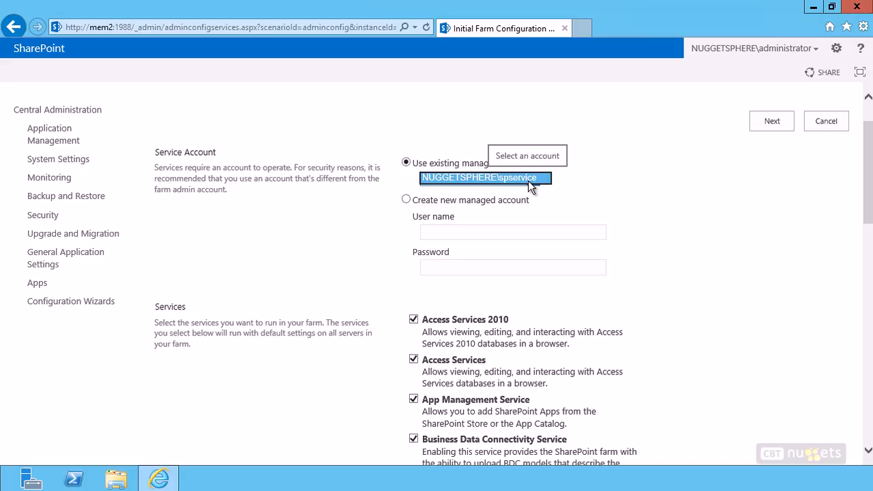
{"action": "left_click", "coordinate": [597, 188]}
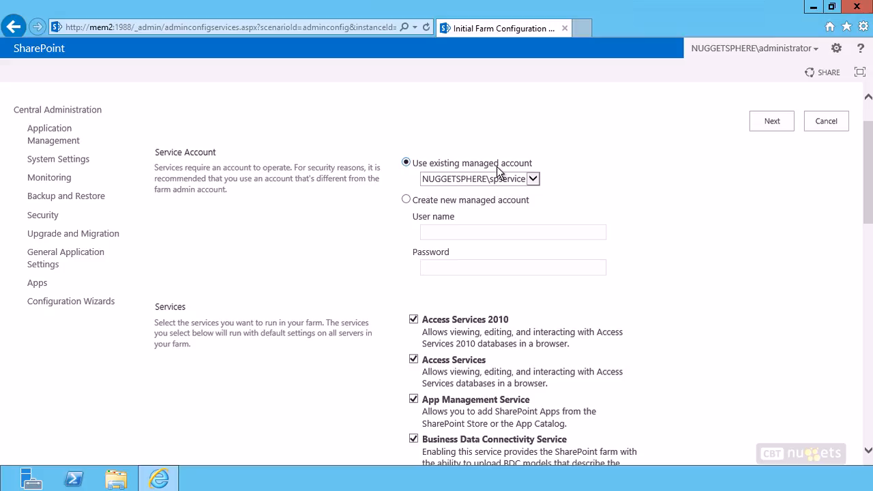
{"action": "left_click", "coordinate": [407, 202]}
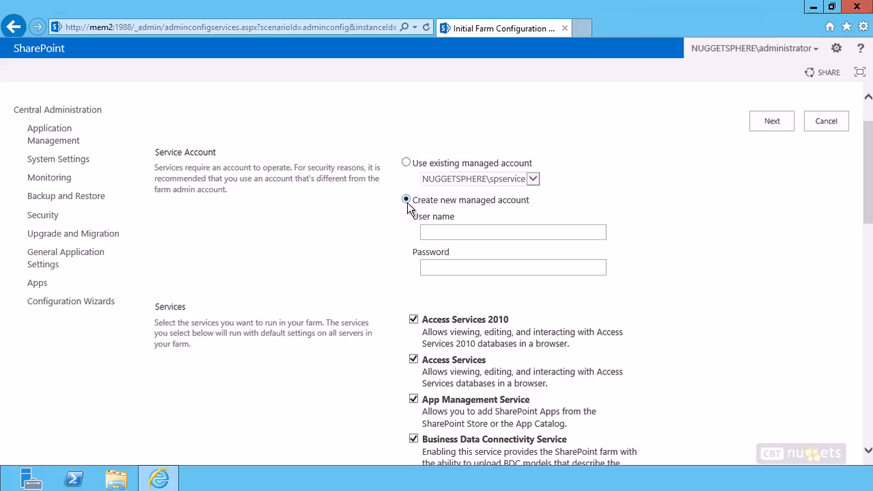
{"action": "left_click", "coordinate": [441, 234]}
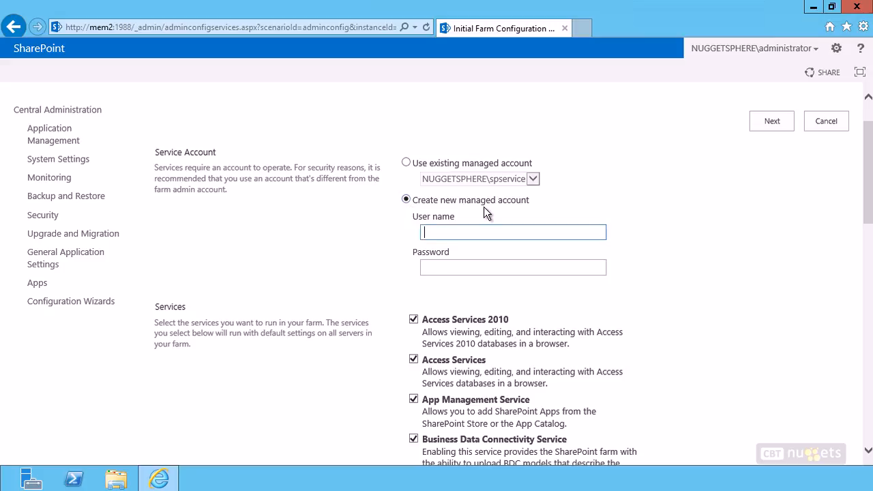
{"action": "left_click", "coordinate": [503, 166]}
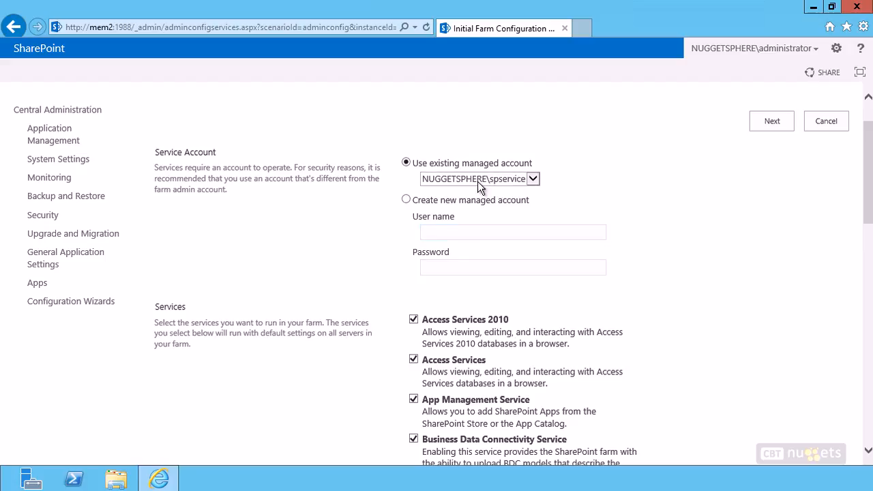
Step: Review the list of services that will run in the farm
{"action": "left_click_drag", "start_coordinate": [870, 196], "coordinate": [870, 247]}
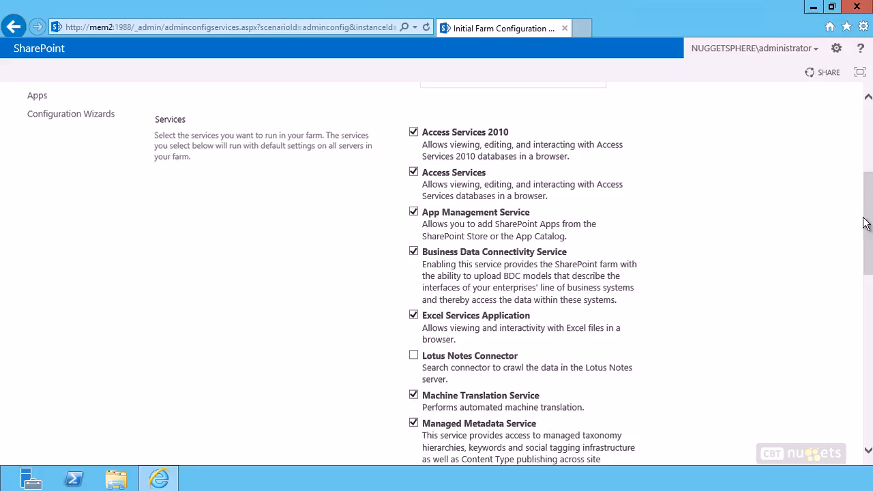
{"action": "left_click_drag", "start_coordinate": [869, 245], "coordinate": [826, 216]}
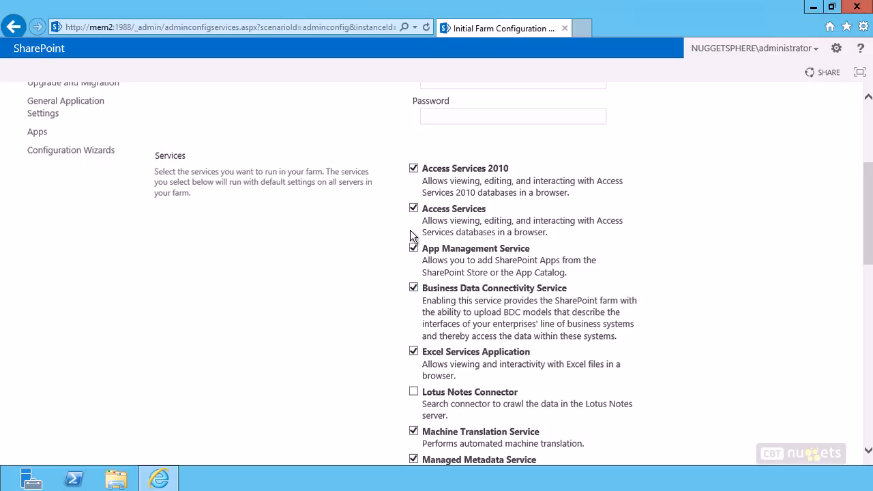
{"action": "left_click_drag", "start_coordinate": [326, 171], "coordinate": [336, 198]}
{"action": "left_click", "coordinate": [336, 198]}
{"action": "left_click_drag", "start_coordinate": [193, 184], "coordinate": [366, 183]}
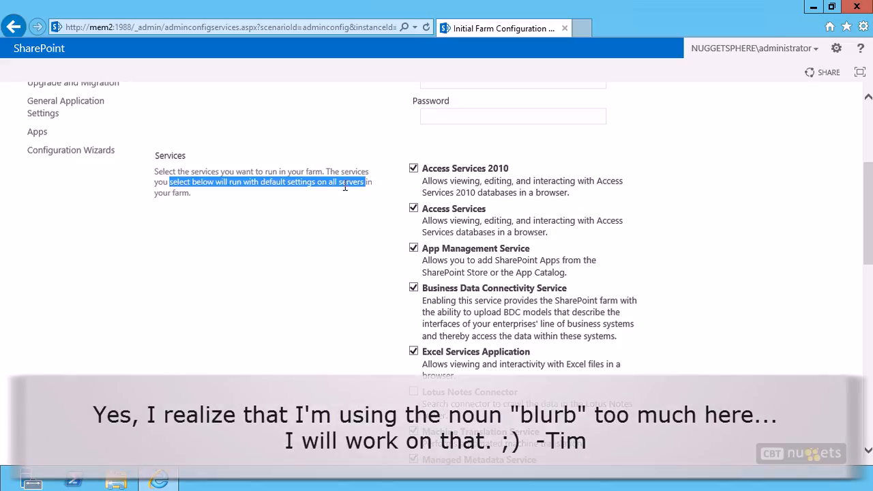
{"action": "left_click", "coordinate": [338, 210]}
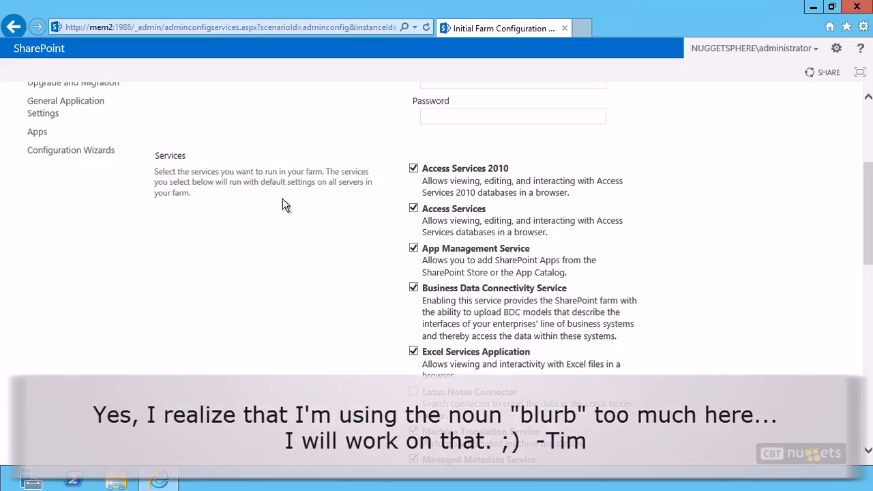
{"action": "left_click_drag", "start_coordinate": [216, 180], "coordinate": [239, 196]}
{"action": "left_click", "coordinate": [278, 217]}
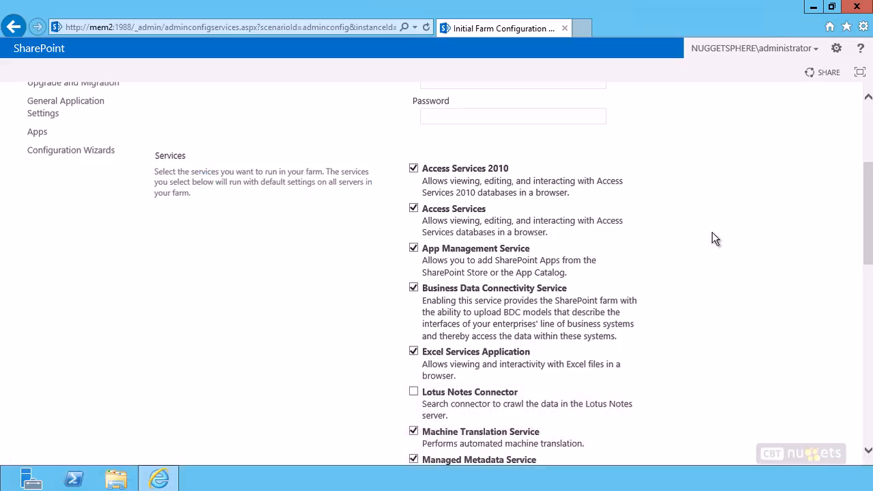
{"action": "left_click_drag", "start_coordinate": [867, 180], "coordinate": [844, 193]}
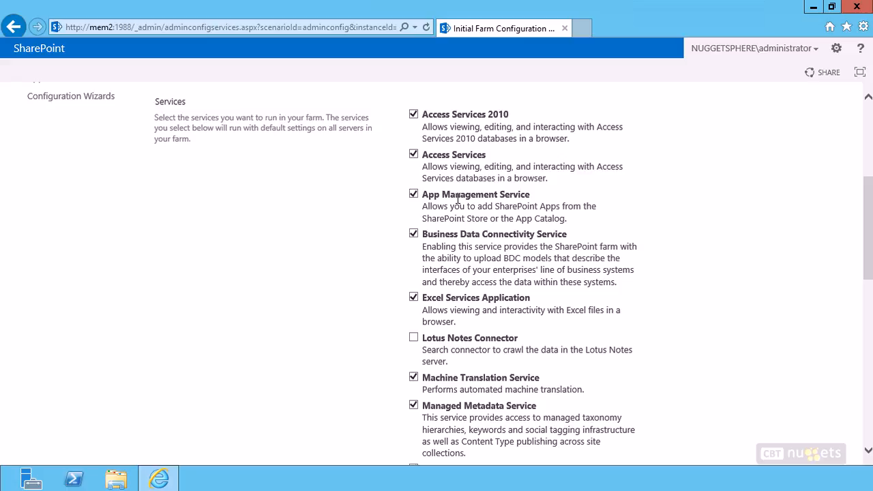
{"action": "scroll", "coordinate": [471, 200], "scroll_direction": "down", "scroll_amount": 1}
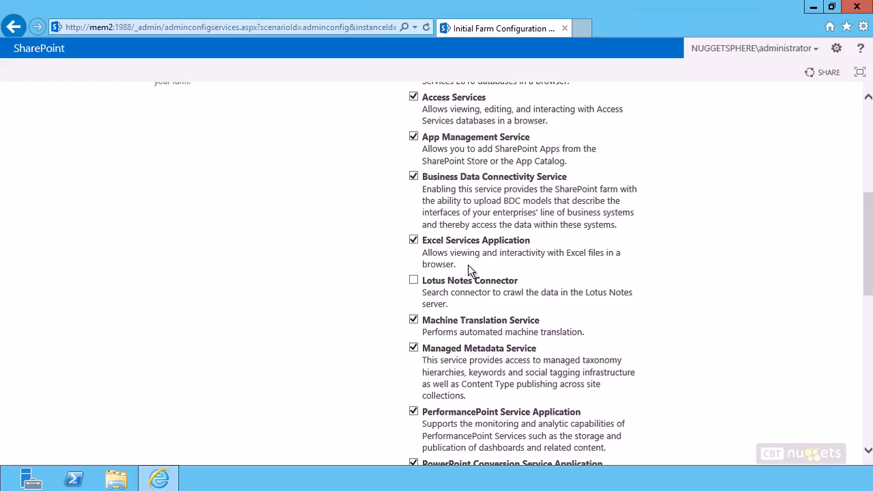
{"action": "scroll", "coordinate": [468, 267], "scroll_direction": "down", "scroll_amount": 1}
{"action": "scroll", "coordinate": [470, 266], "scroll_direction": "down", "scroll_amount": 1}
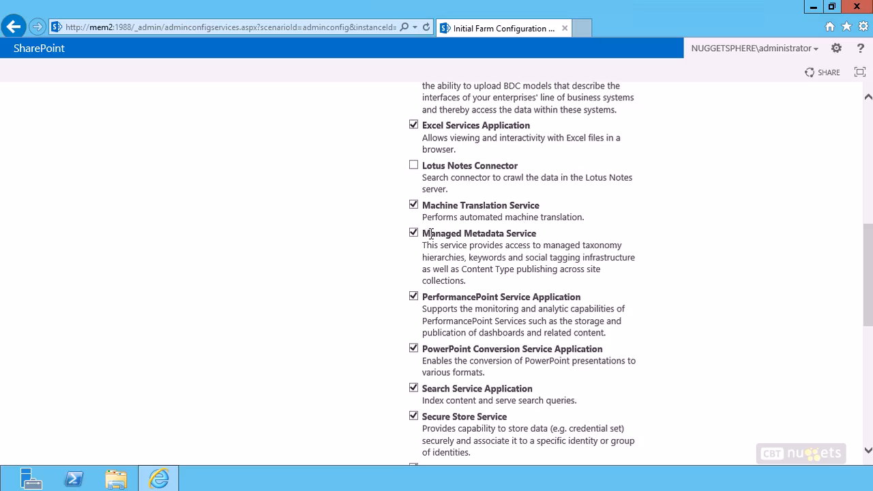
{"action": "scroll", "coordinate": [532, 280], "scroll_direction": "down", "scroll_amount": 2}
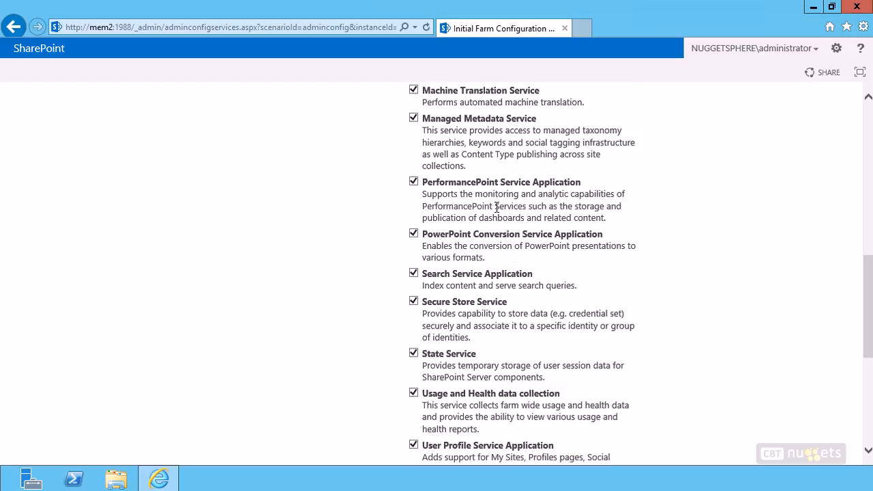
{"action": "scroll", "coordinate": [496, 206], "scroll_direction": "down", "scroll_amount": 2}
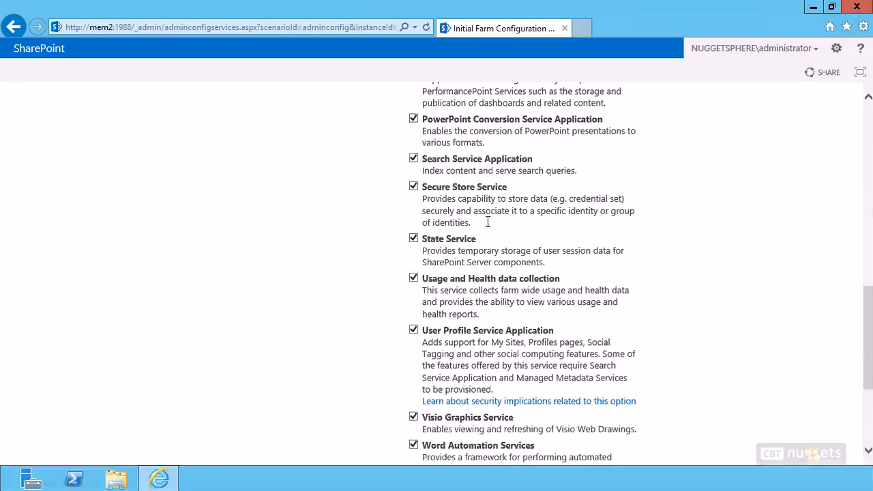
{"action": "scroll", "coordinate": [666, 243], "scroll_direction": "down", "scroll_amount": 2}
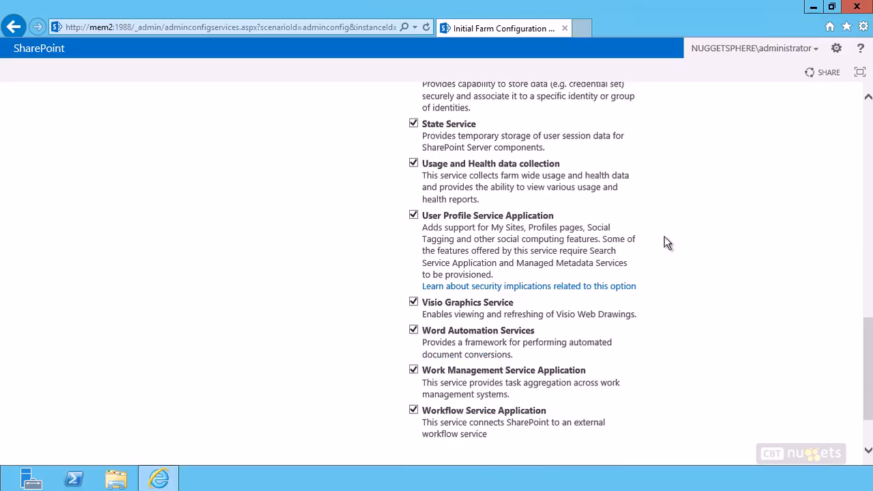
{"action": "mouse_move", "coordinate": [422, 176]}
{"action": "left_mouse_down"}
{"action": "mouse_move", "coordinate": [468, 179]}
{"action": "mouse_move", "coordinate": [475, 201]}
{"action": "left_mouse_up"}
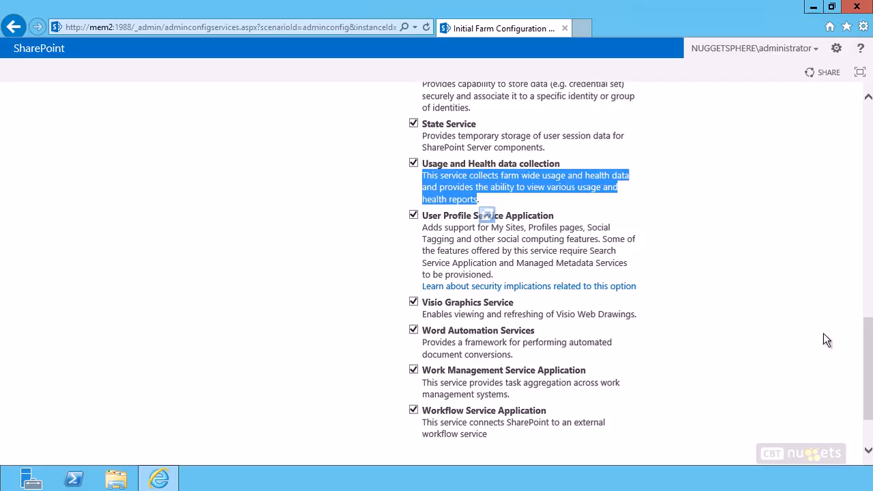
{"action": "scroll", "coordinate": [823, 340], "scroll_direction": "down", "scroll_amount": 2}
{"action": "scroll", "coordinate": [844, 207], "scroll_direction": "up", "scroll_amount": 10}
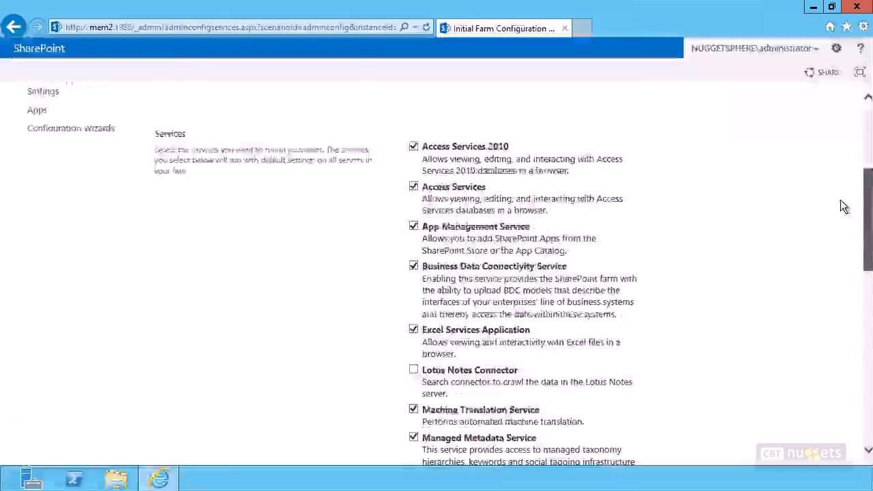
{"action": "scroll", "coordinate": [843, 212], "scroll_direction": "down", "scroll_amount": 3}
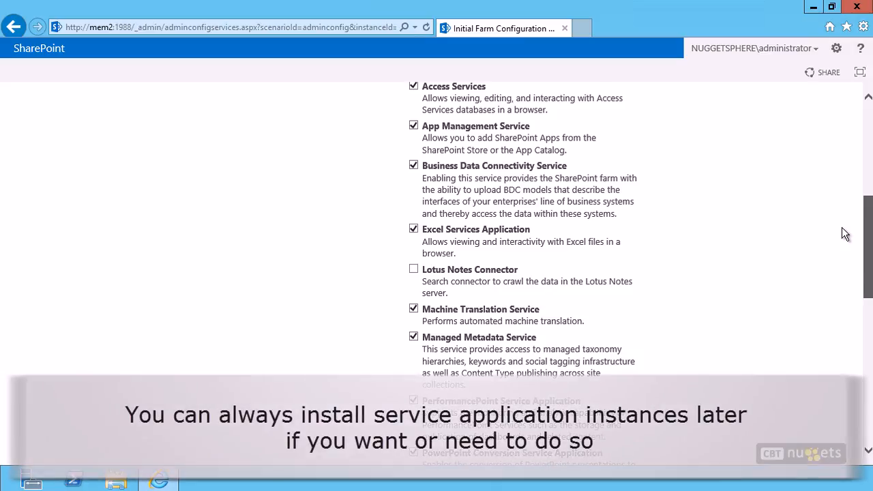
Step: Deselect PerformancePoint Service Application and continue with the remaining selected services
{"action": "scroll", "coordinate": [843, 233], "scroll_direction": "down", "scroll_amount": 3}
{"action": "left_click", "coordinate": [413, 200]}
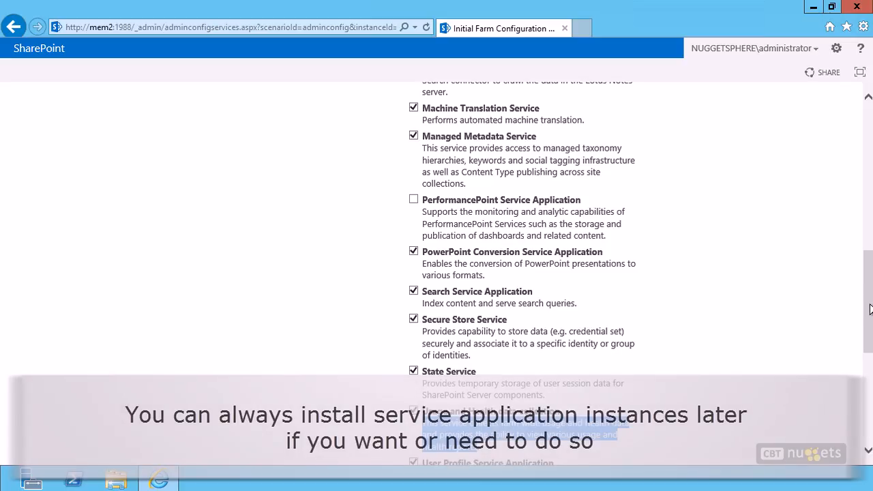
{"action": "scroll", "coordinate": [870, 303], "scroll_direction": "down", "scroll_amount": 5}
{"action": "left_click", "coordinate": [775, 401]}
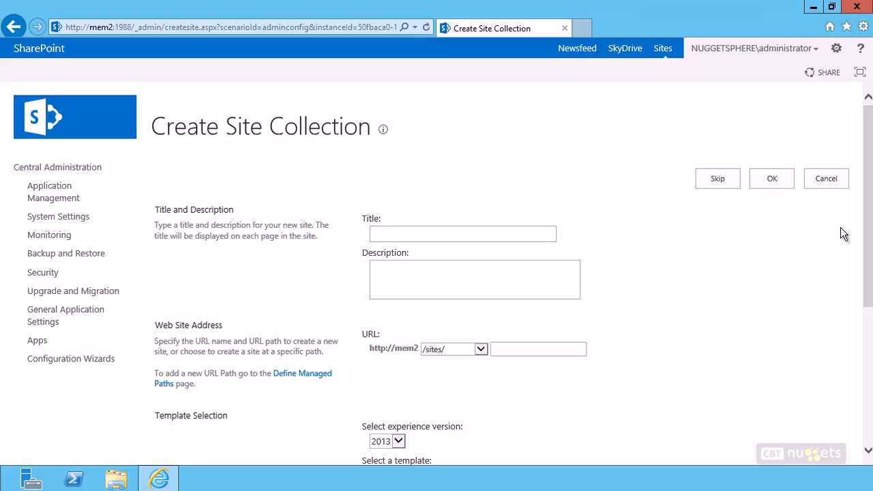
Step: Enter Nuggetsphere Training Site as the new site collection's title
{"action": "left_click_drag", "start_coordinate": [869, 219], "coordinate": [869, 227]}
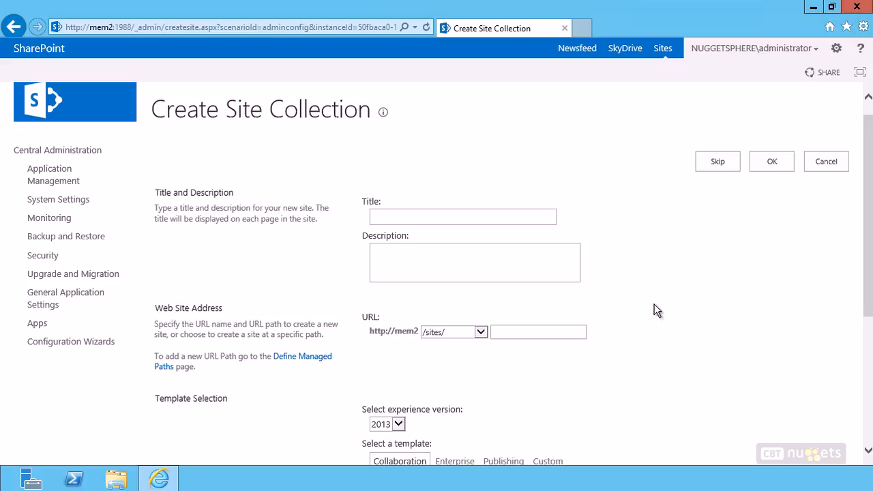
{"action": "left_click", "coordinate": [435, 218]}
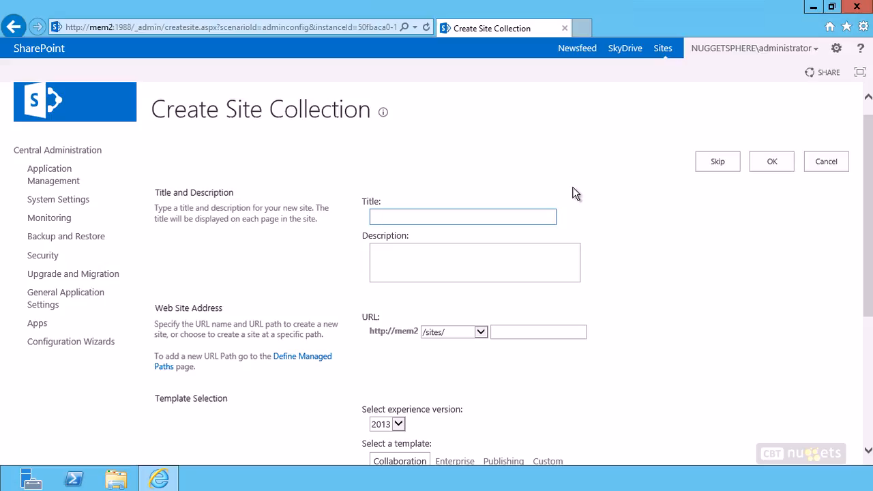
{"action": "type", "text": "Nuggetsphere Training Site"}
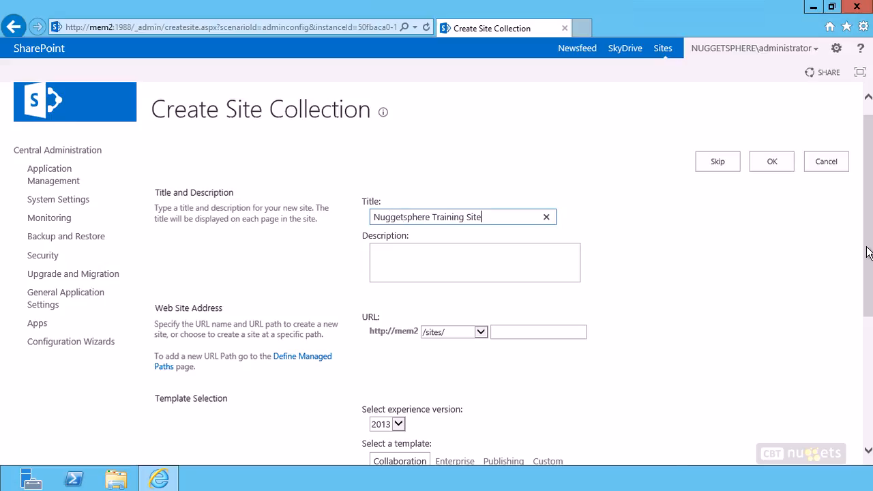
Step: Set the site collection's URL path to the root /
{"action": "scroll", "coordinate": [867, 250], "scroll_direction": "down", "scroll_amount": 3}
{"action": "left_click", "coordinate": [453, 212]}
{"action": "left_click", "coordinate": [457, 230]}
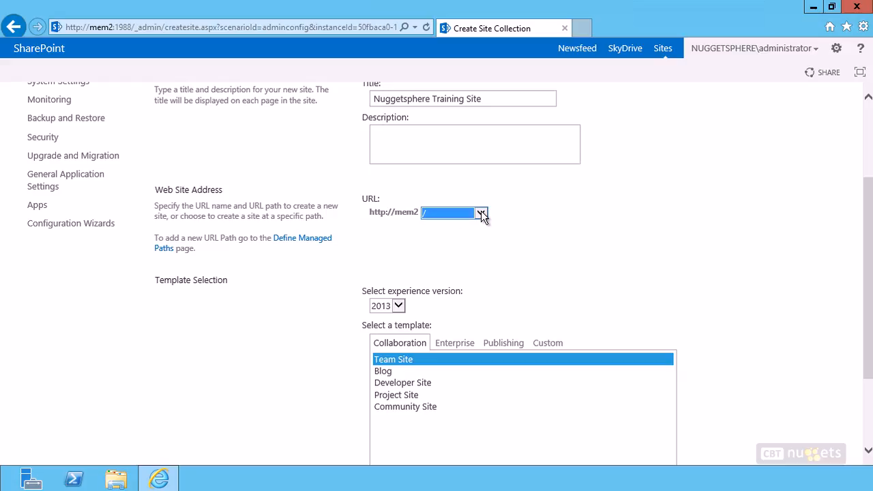
{"action": "left_click", "coordinate": [481, 214]}
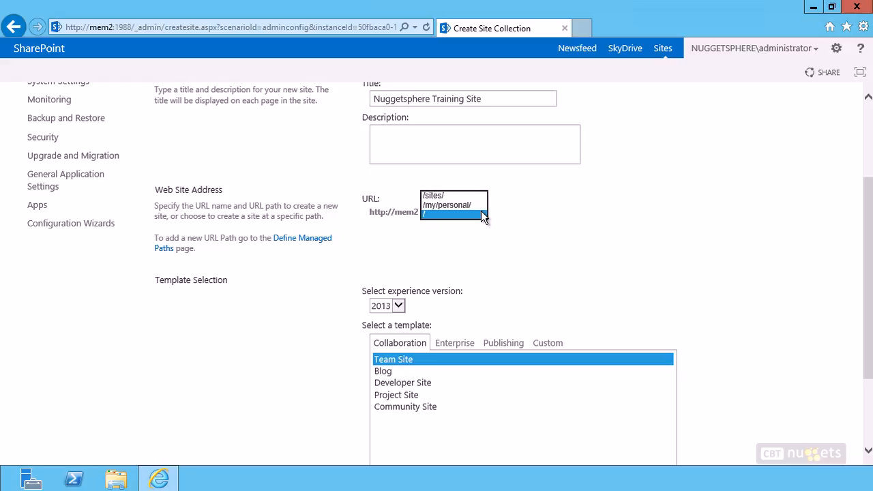
{"action": "left_click", "coordinate": [546, 216]}
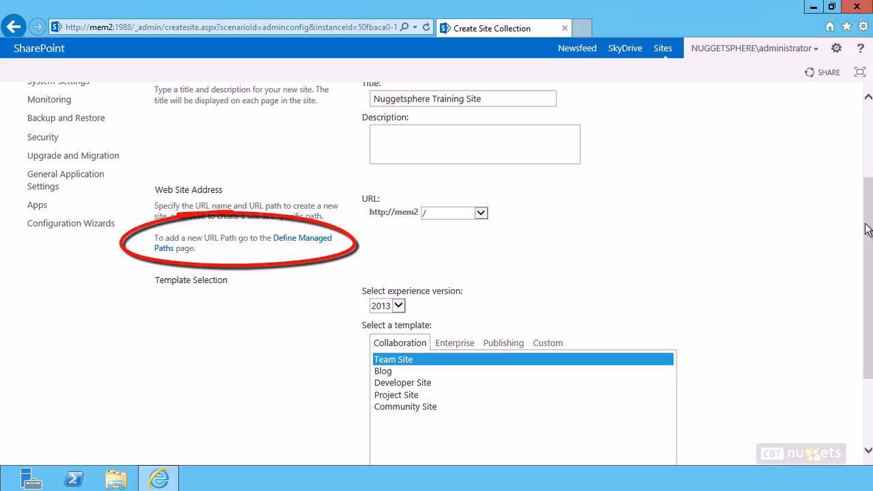
Step: Keep experience version 2013 and the Team Site template, and create the site collection
{"action": "scroll", "coordinate": [790, 261], "scroll_direction": "down", "scroll_amount": 3}
{"action": "left_click", "coordinate": [393, 188]}
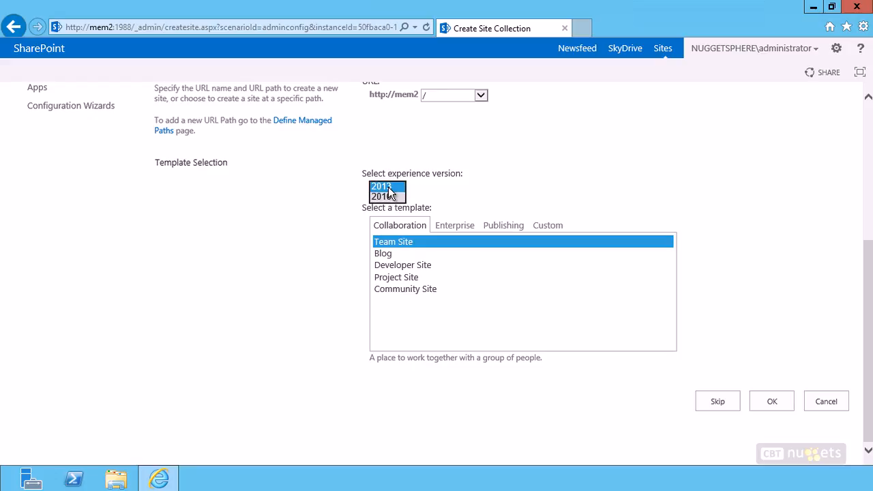
{"action": "left_click", "coordinate": [467, 195]}
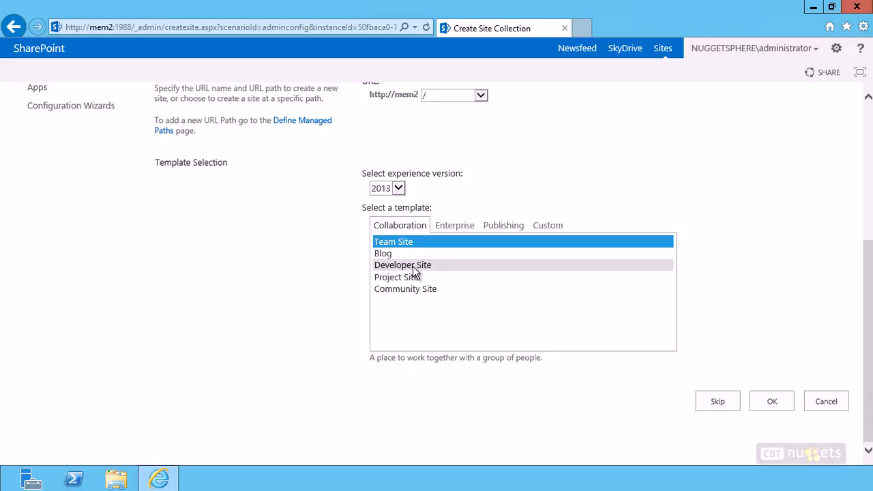
{"action": "left_click", "coordinate": [458, 229]}
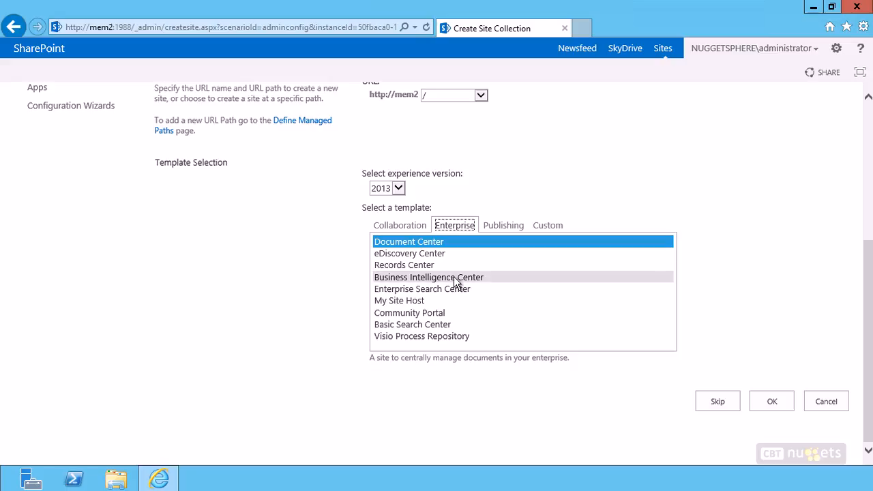
{"action": "left_click", "coordinate": [503, 225]}
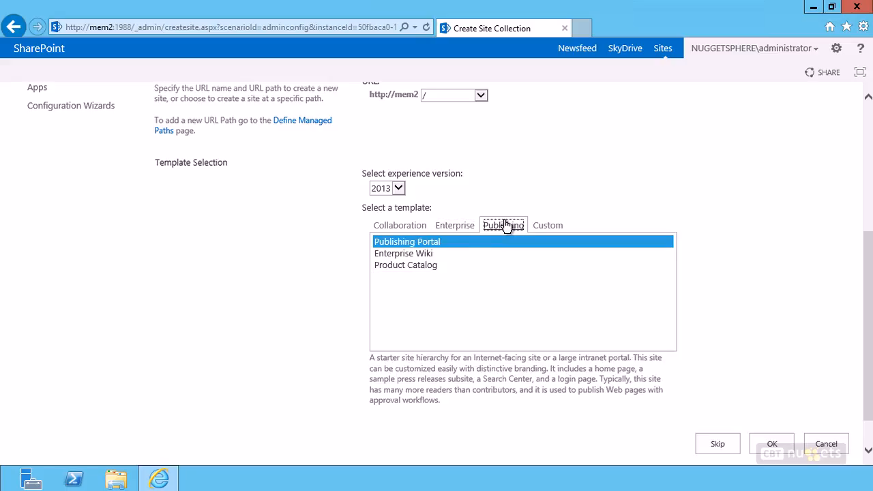
{"action": "left_click", "coordinate": [547, 227]}
{"action": "left_click", "coordinate": [392, 228]}
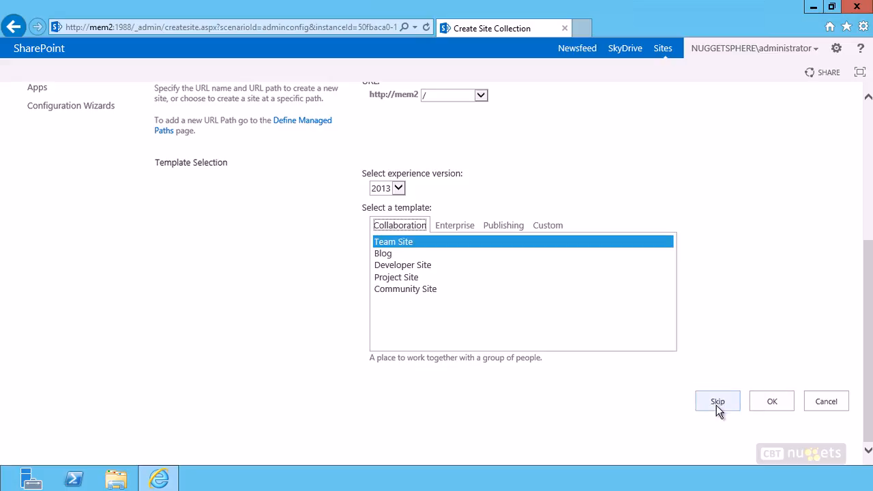
{"action": "left_click", "coordinate": [772, 402]}
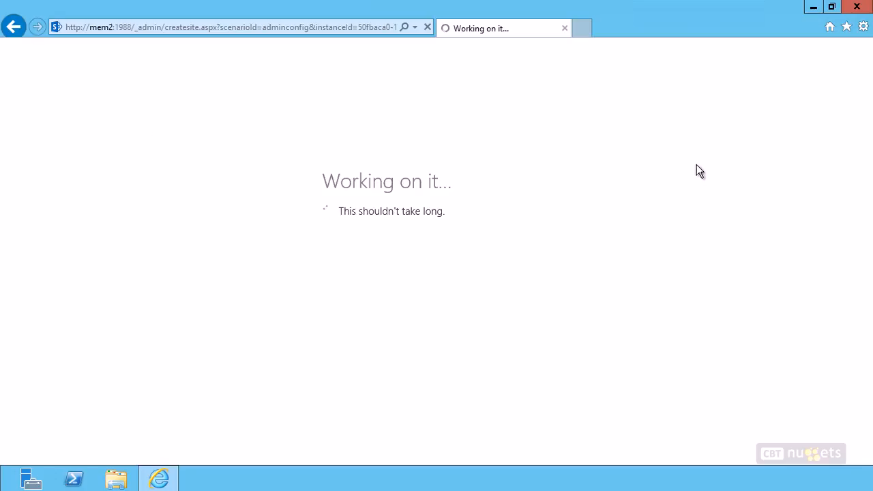
{"action": "left_click", "coordinate": [863, 26]}
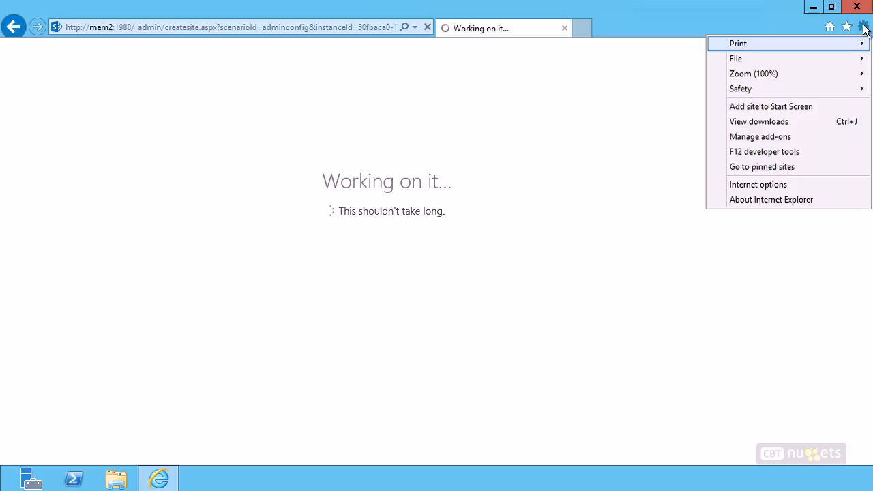
{"action": "left_click", "coordinate": [812, 181]}
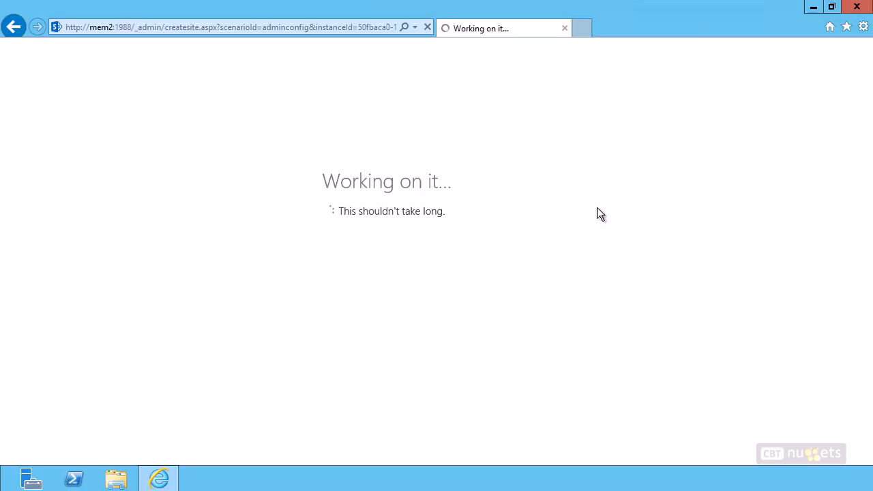
{"action": "left_click", "coordinate": [67, 38]}
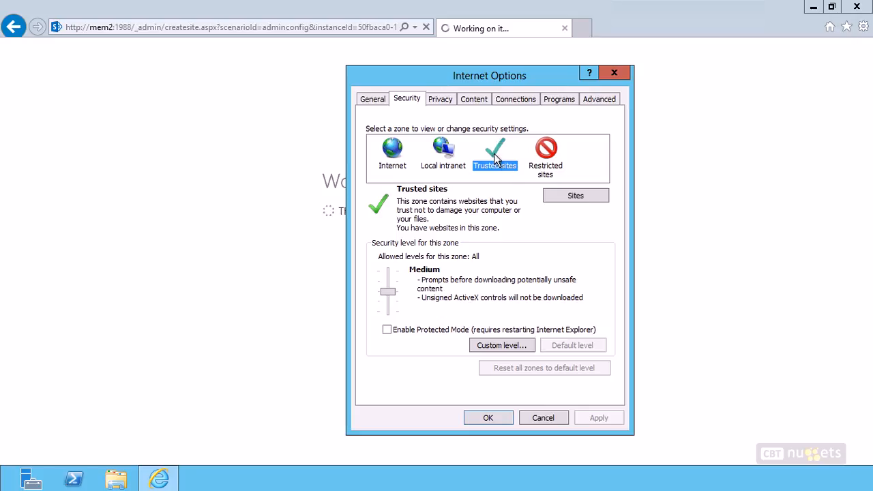
{"action": "left_click", "coordinate": [557, 196]}
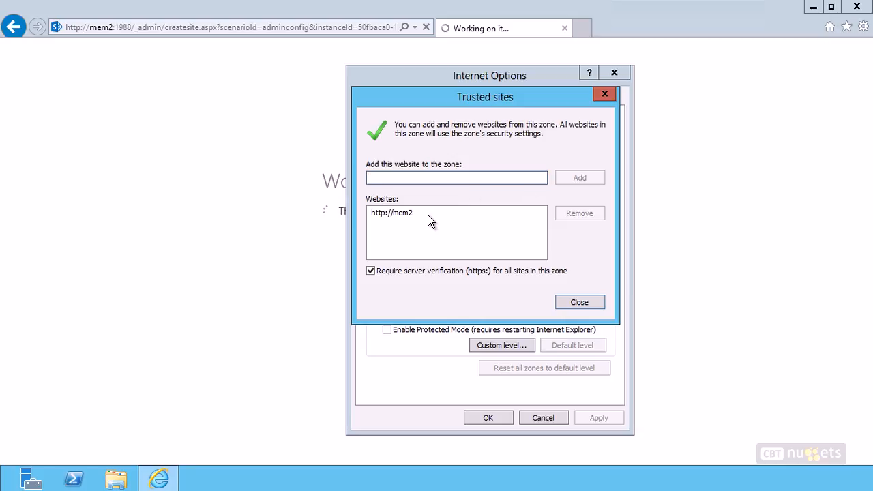
{"action": "left_click", "coordinate": [423, 216]}
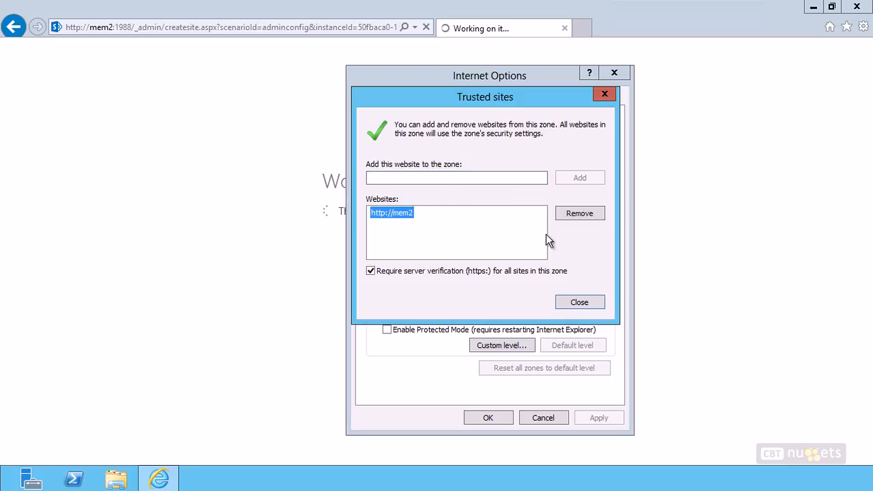
{"action": "left_click", "coordinate": [405, 272]}
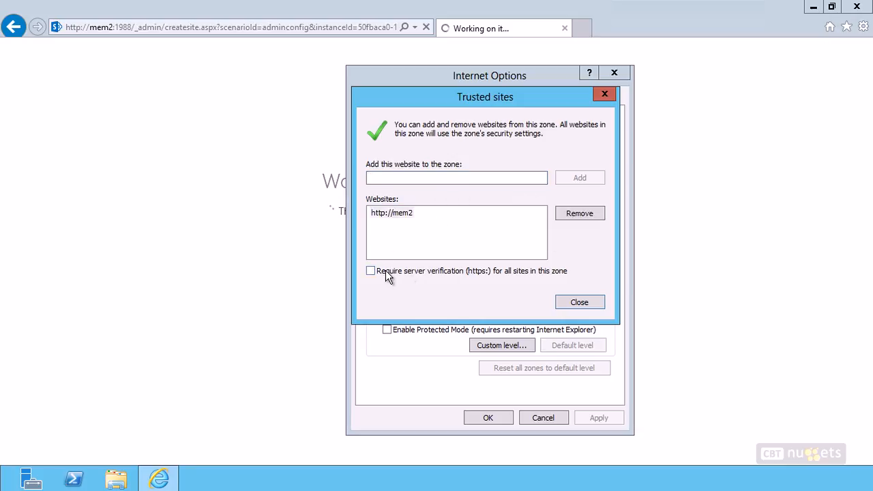
{"action": "left_click", "coordinate": [403, 214]}
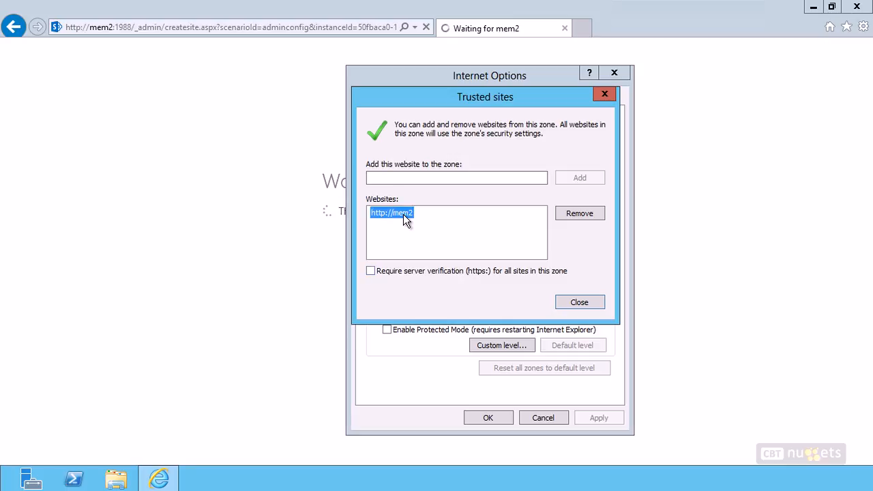
{"action": "left_click", "coordinate": [577, 302]}
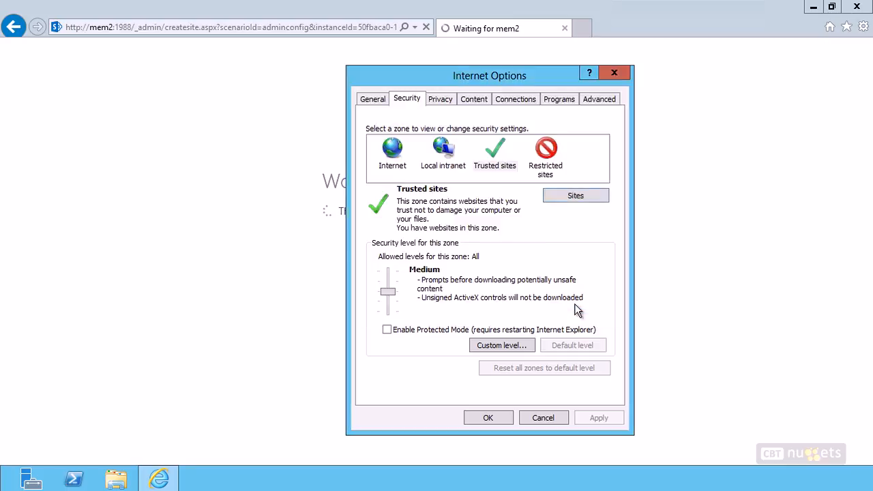
Step: Inspect the LAN proxy settings, leaving them unchanged, and close Internet Options
{"action": "left_click", "coordinate": [472, 99]}
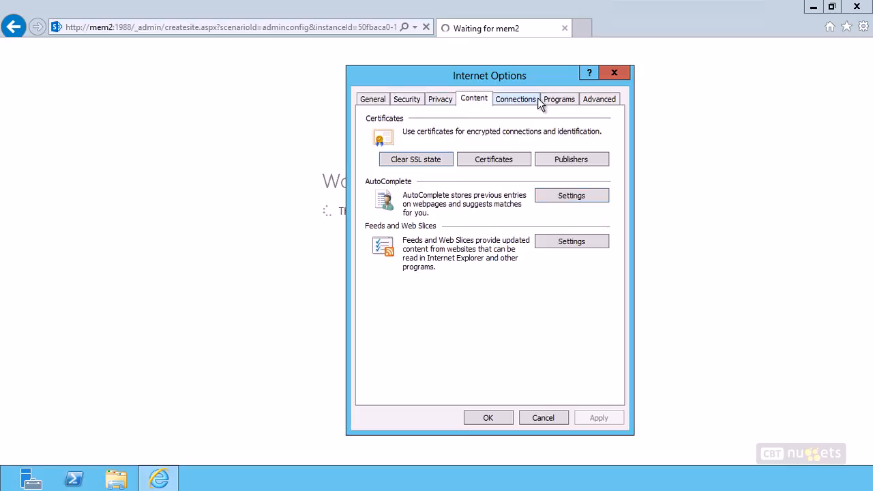
{"action": "left_click", "coordinate": [516, 99]}
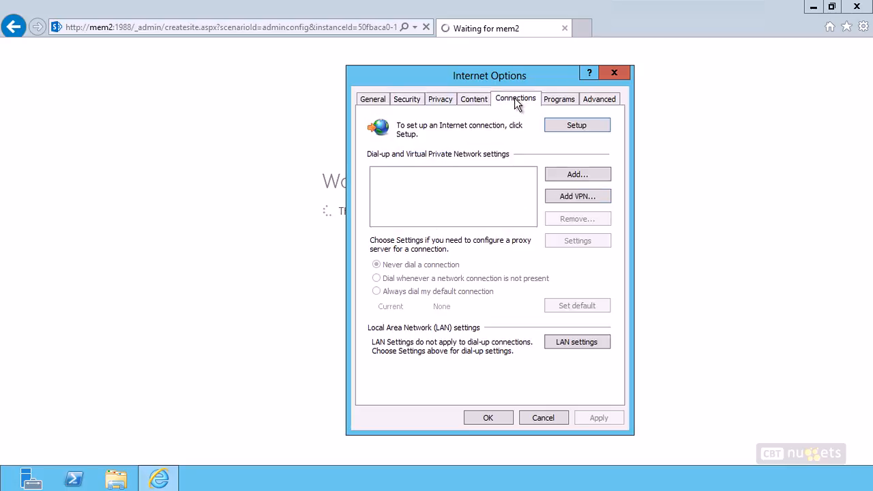
{"action": "left_click_drag", "start_coordinate": [495, 76], "coordinate": [460, 65]}
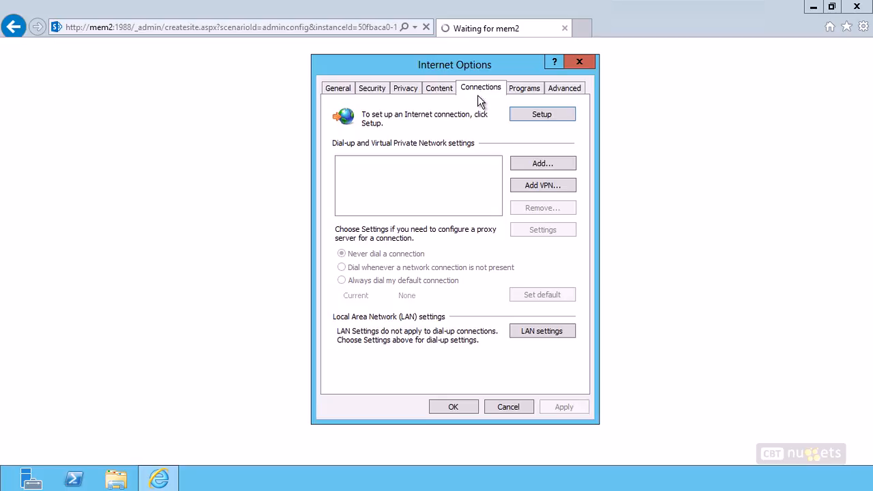
{"action": "left_click", "coordinate": [529, 331]}
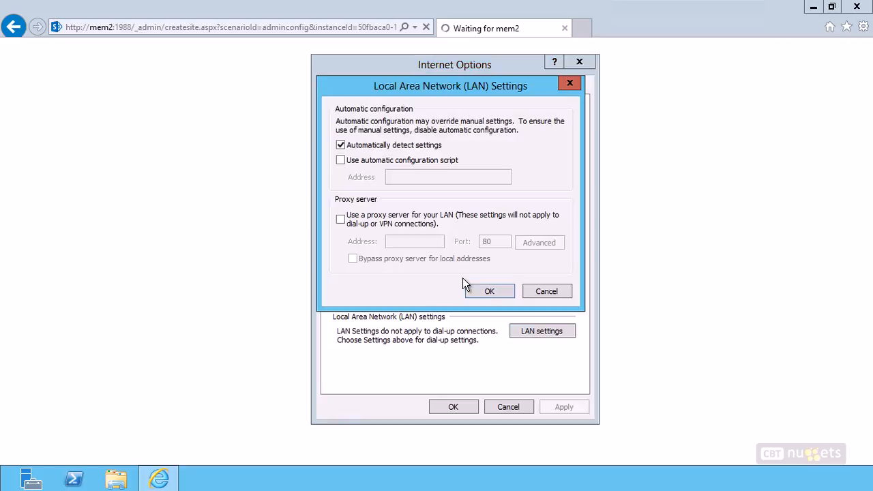
{"action": "left_click", "coordinate": [436, 220]}
{"action": "left_click", "coordinate": [354, 259]}
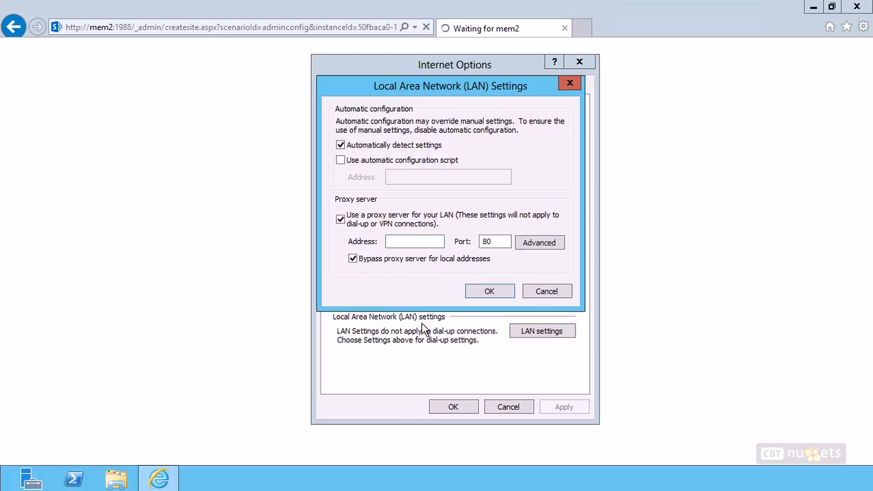
{"action": "left_click", "coordinate": [339, 219]}
{"action": "left_click", "coordinate": [553, 290]}
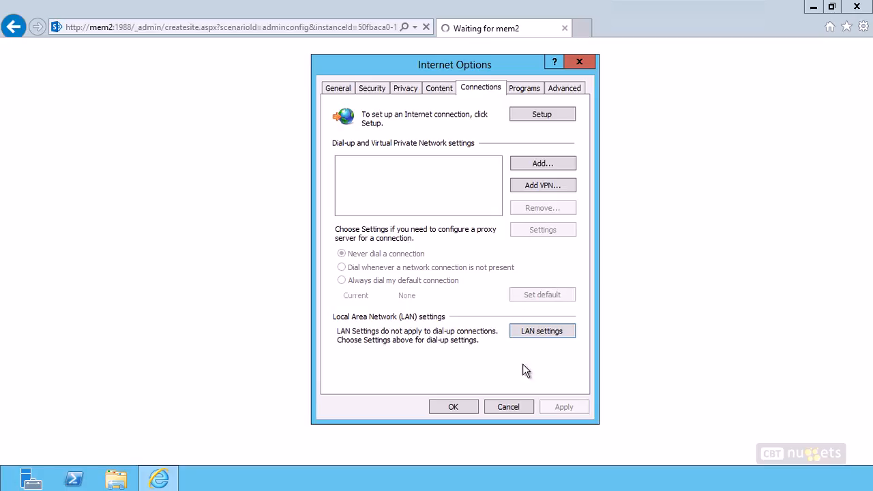
{"action": "left_click", "coordinate": [455, 407]}
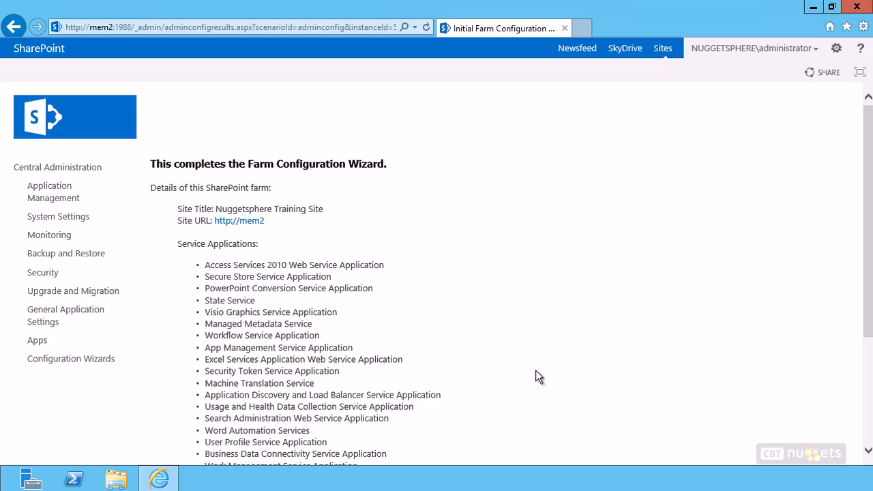
{"action": "scroll", "coordinate": [460, 255], "scroll_direction": "down", "scroll_amount": 2}
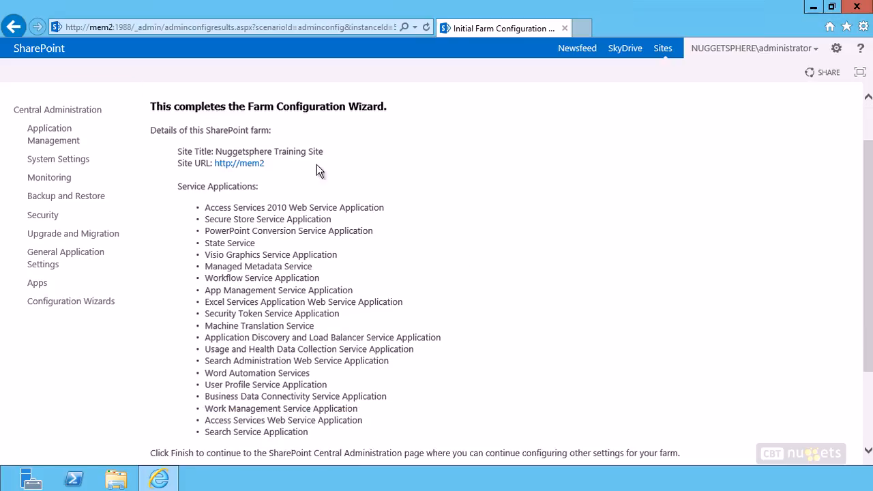
{"action": "left_click", "coordinate": [241, 167]}
{"action": "right_click", "coordinate": [239, 164]}
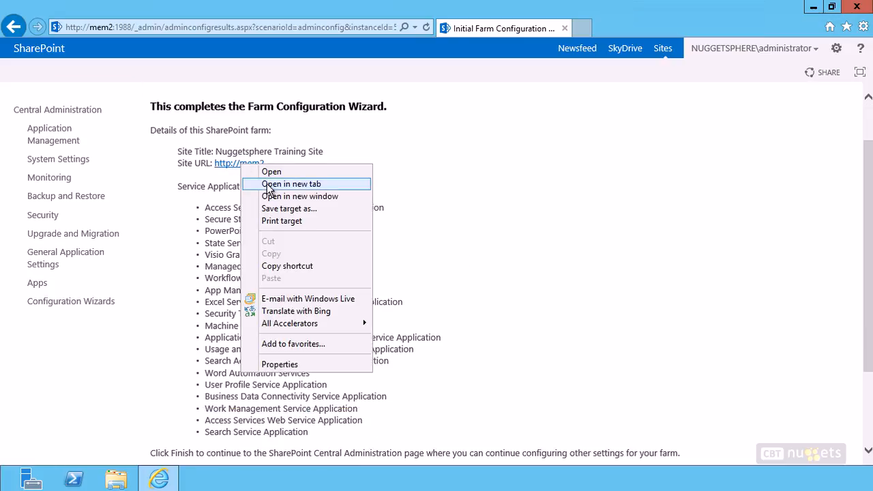
{"action": "left_click", "coordinate": [235, 183]}
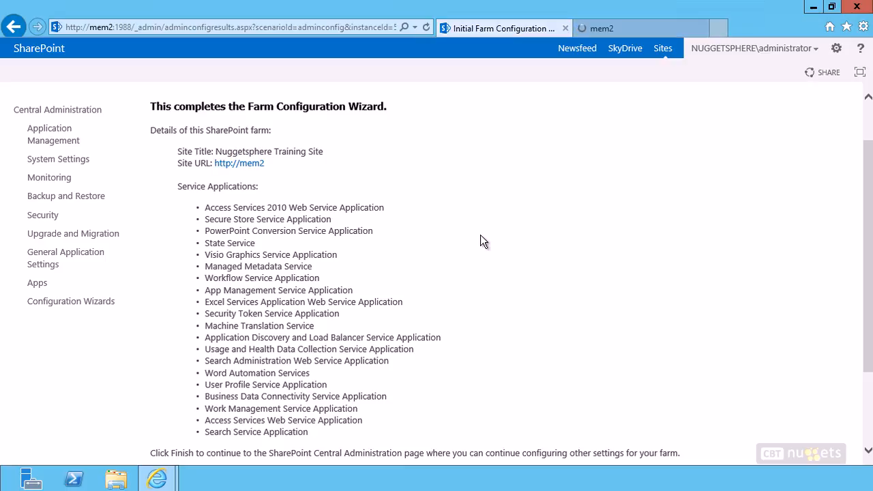
Step: Finish the Farm Configuration Wizard and return to the Central Administration home page
{"action": "scroll", "coordinate": [480, 235], "scroll_direction": "down", "scroll_amount": 3}
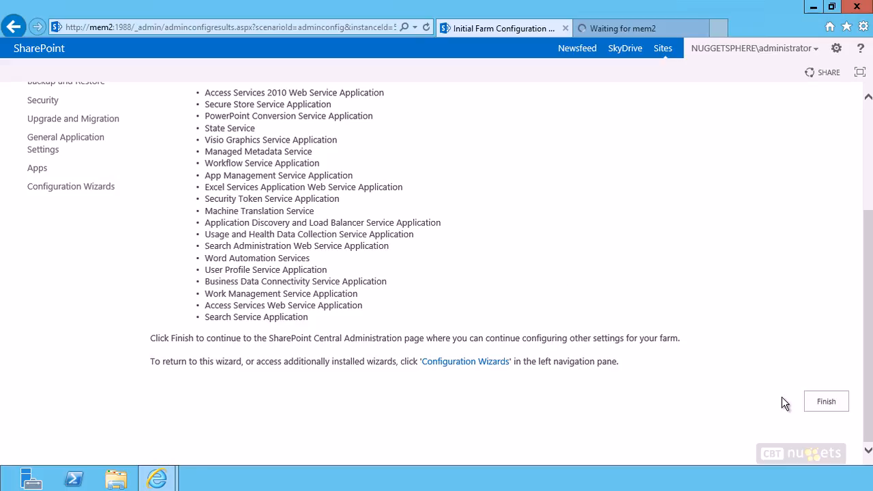
{"action": "left_click", "coordinate": [825, 402]}
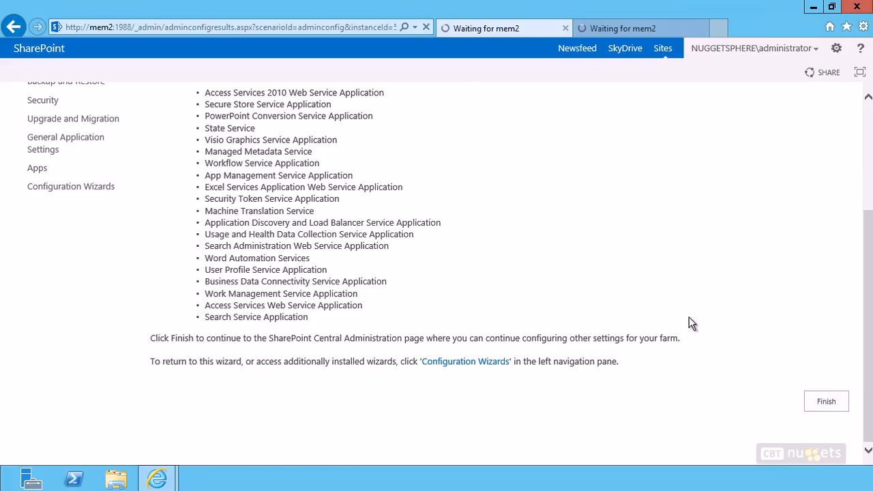
{"action": "scroll", "coordinate": [691, 323], "scroll_direction": "up", "scroll_amount": 5}
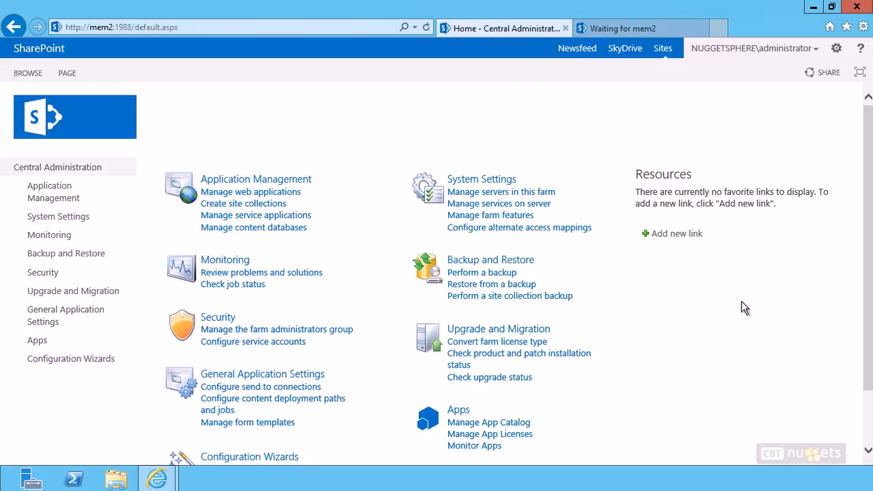
Step: Add the Central Administration home page to favorites as Home - Central Administration
{"action": "left_click", "coordinate": [848, 27]}
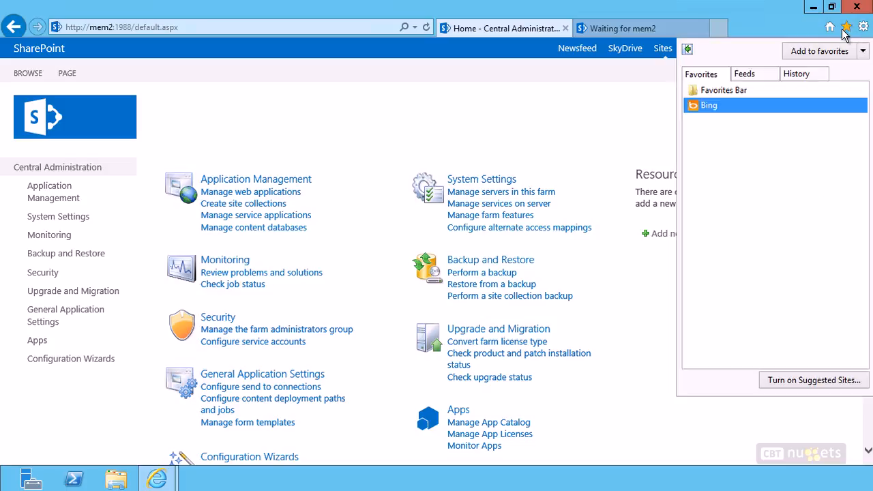
{"action": "left_click", "coordinate": [817, 55]}
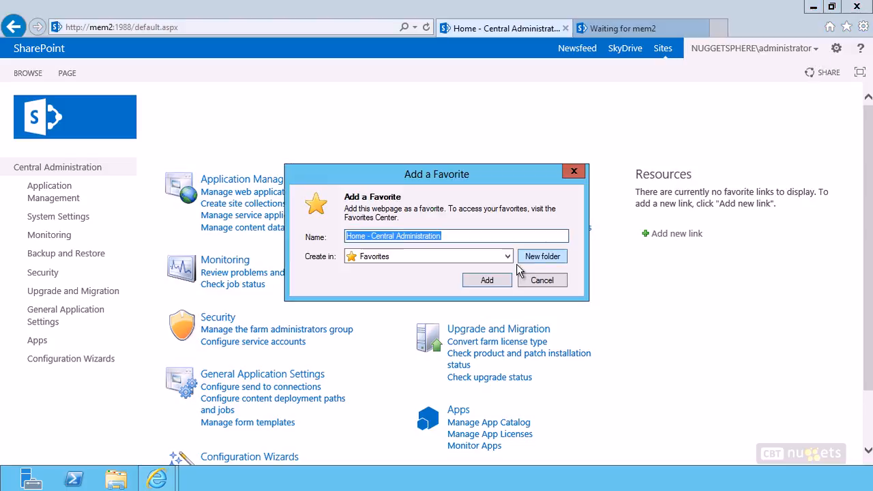
{"action": "left_click", "coordinate": [486, 281]}
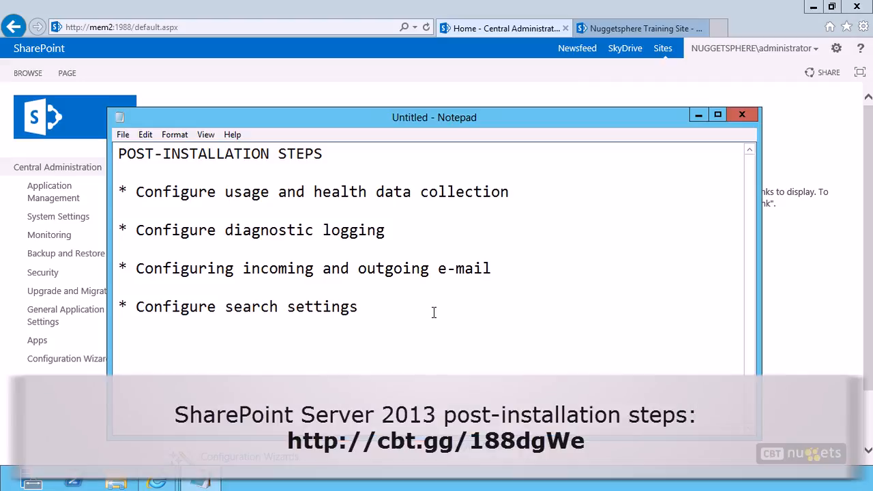
Step: Review the list of SharePoint post-installation steps in Notepad
{"action": "left_click", "coordinate": [512, 194]}
{"action": "left_click_drag", "start_coordinate": [510, 192], "coordinate": [217, 192]}
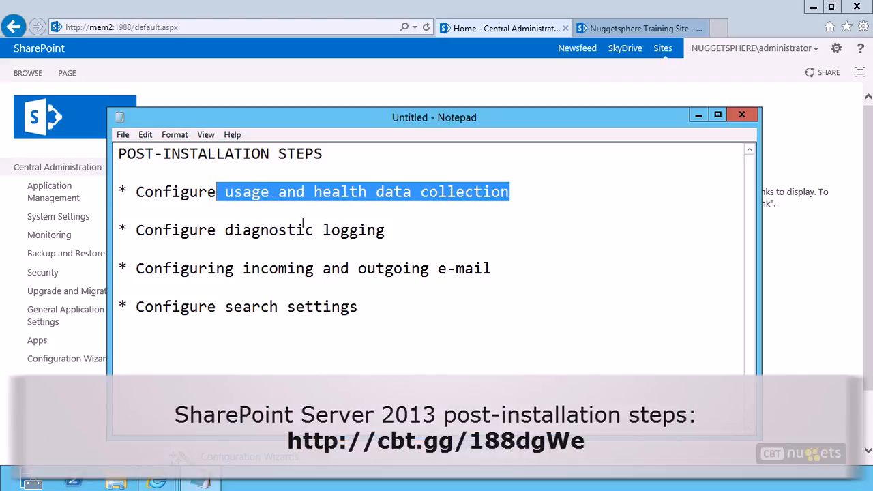
{"action": "mouse_move", "coordinate": [386, 230]}
{"action": "left_mouse_down"}
{"action": "mouse_move", "coordinate": [208, 230]}
{"action": "mouse_move", "coordinate": [419, 229]}
{"action": "mouse_move", "coordinate": [203, 216]}
{"action": "mouse_move", "coordinate": [123, 193]}
{"action": "left_mouse_up"}
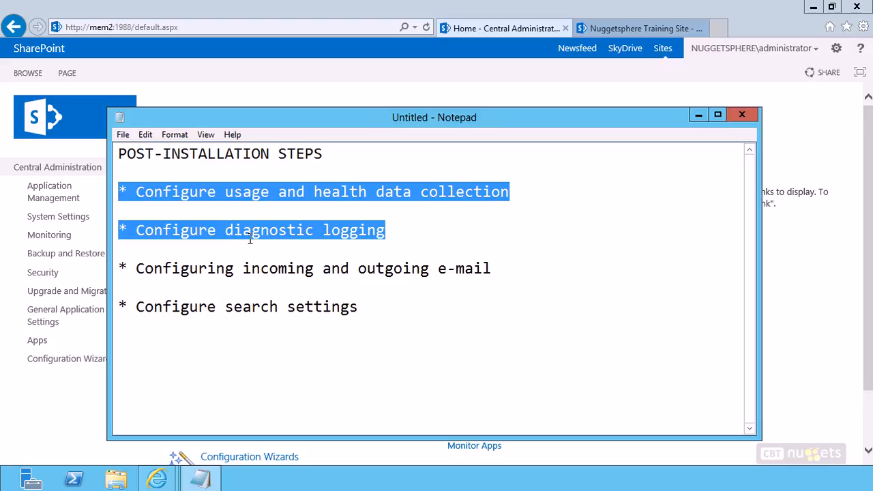
{"action": "left_click_drag", "start_coordinate": [518, 269], "coordinate": [109, 273]}
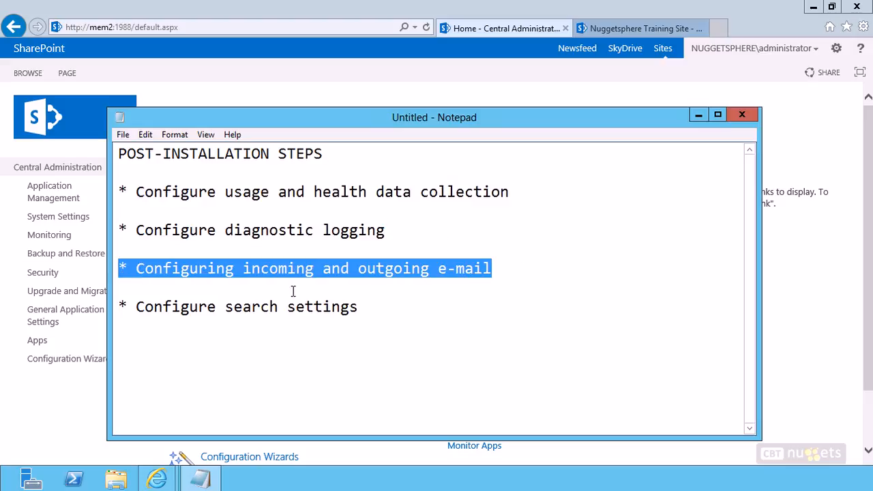
{"action": "left_click", "coordinate": [366, 292]}
{"action": "left_click", "coordinate": [278, 269]}
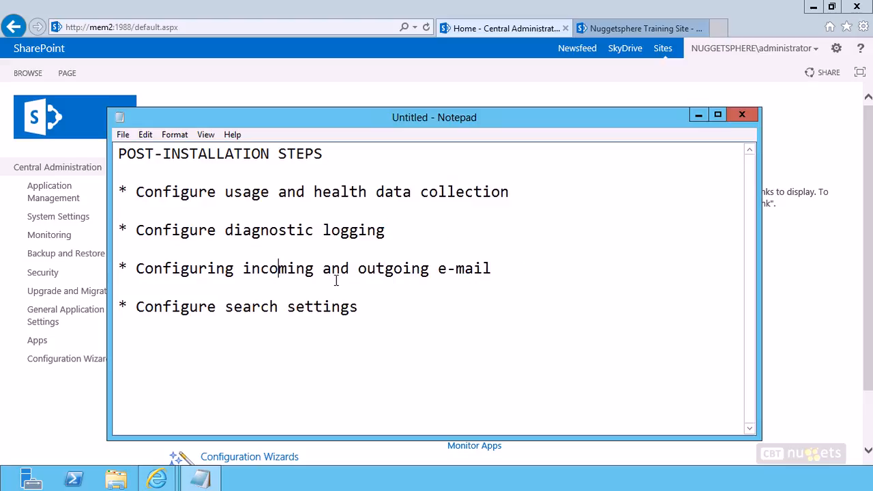
{"action": "left_click_drag", "start_coordinate": [374, 304], "coordinate": [103, 313]}
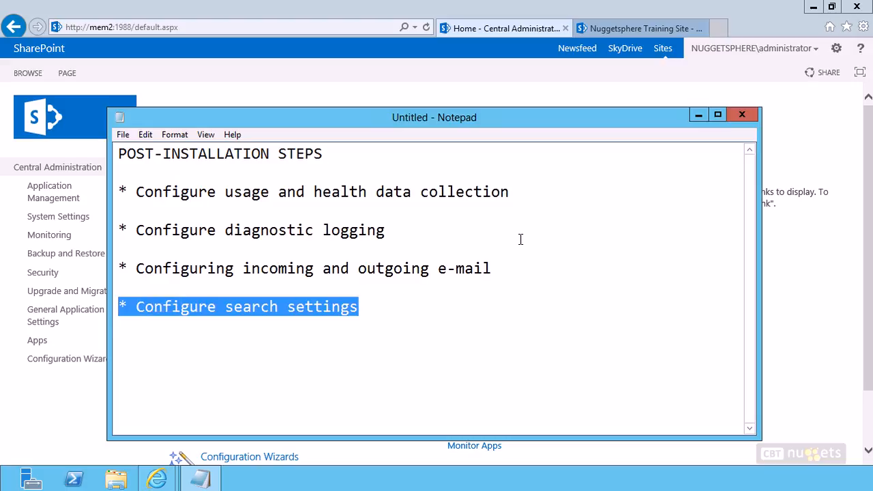
{"action": "left_click", "coordinate": [698, 115]}
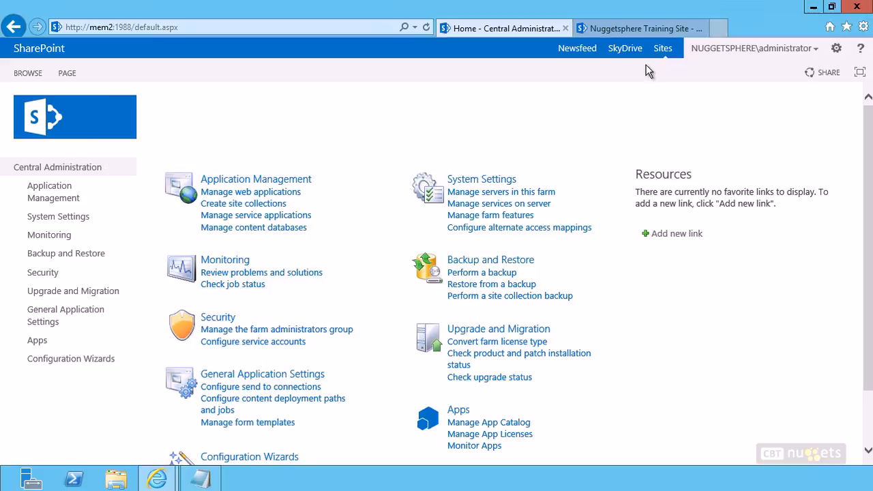
Step: View the Nuggetsphere Training Site home page in its tab, then minimize the browser
{"action": "left_click", "coordinate": [634, 30]}
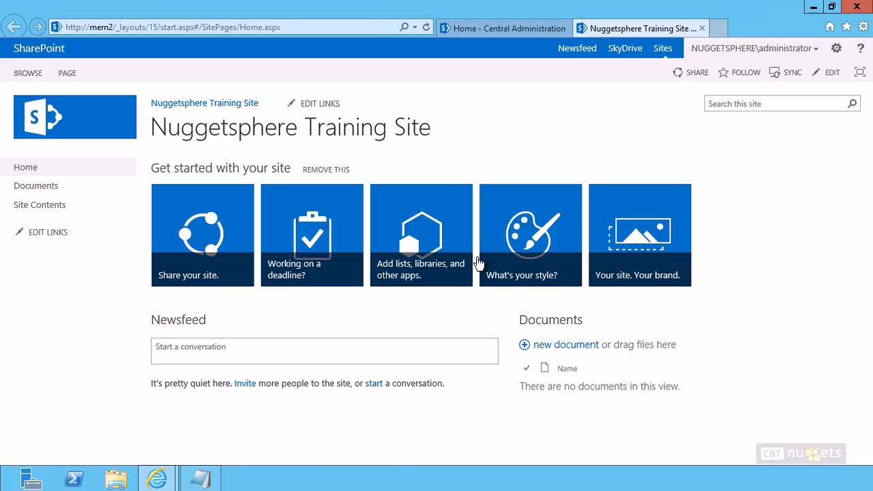
{"action": "left_click", "coordinate": [813, 7]}
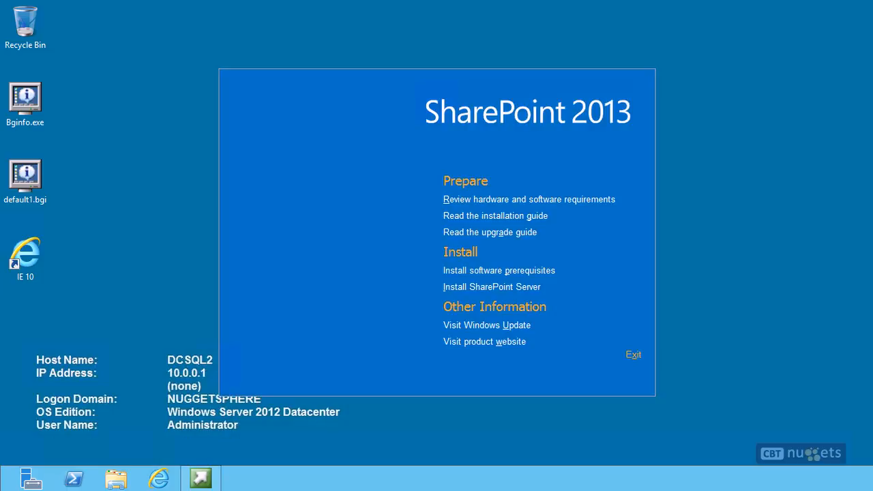
Step: Run the SharePoint 2013 Products Preparation Tool, accept the license terms, and start installing prerequisites
{"action": "left_click", "coordinate": [513, 271]}
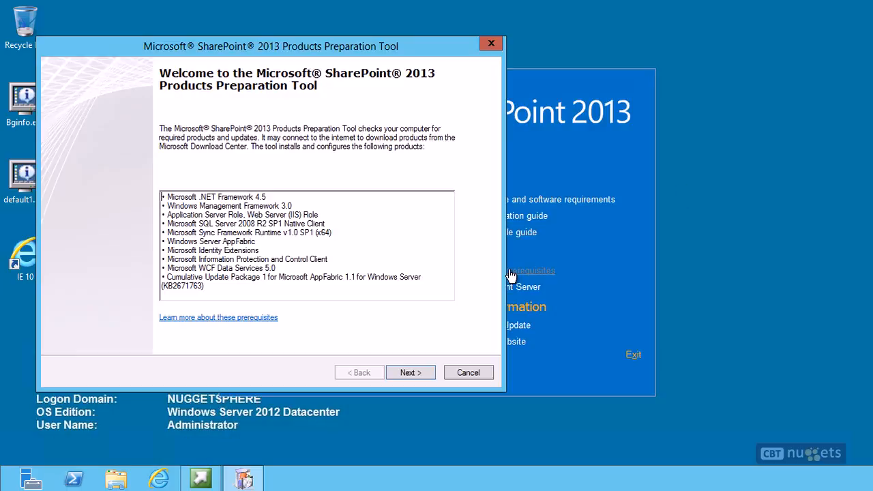
{"action": "left_click", "coordinate": [409, 372]}
{"action": "left_click", "coordinate": [124, 341]}
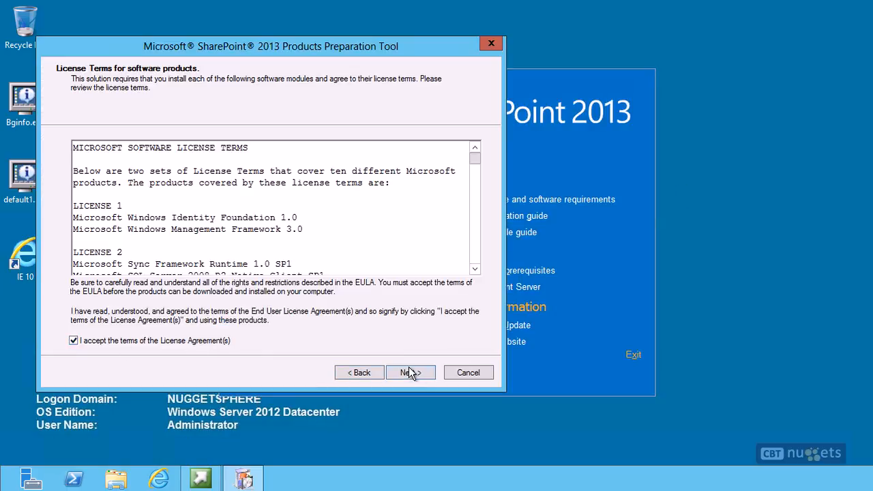
{"action": "left_click", "coordinate": [409, 372]}
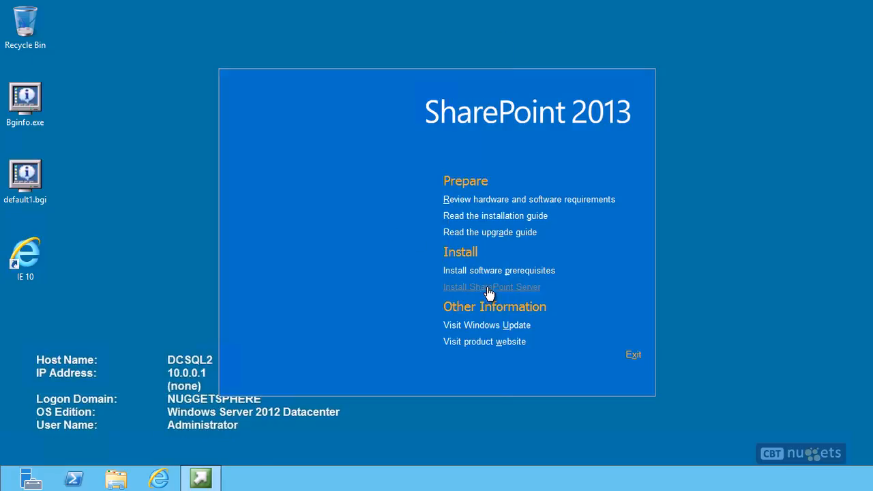
Step: Finish the prerequisites, install SharePoint Server to the default file locations, and close setup to launch the Configuration Wizard
{"action": "left_click", "coordinate": [487, 288]}
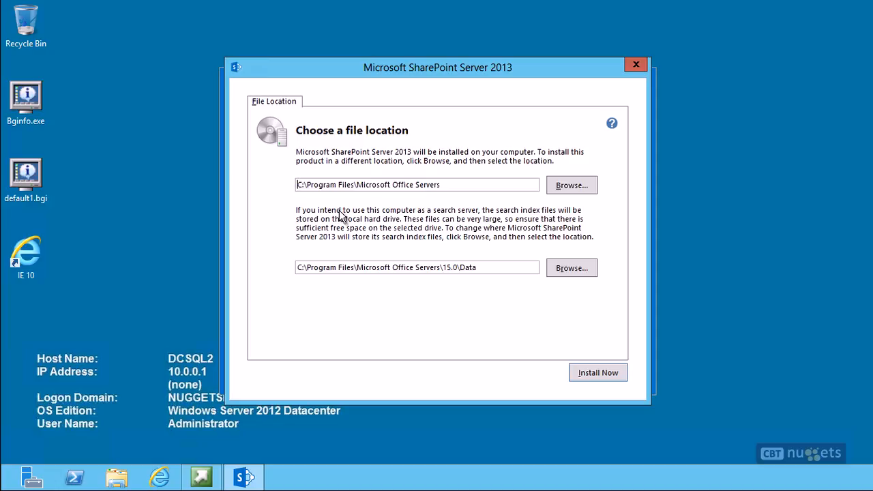
{"action": "left_click", "coordinate": [592, 377]}
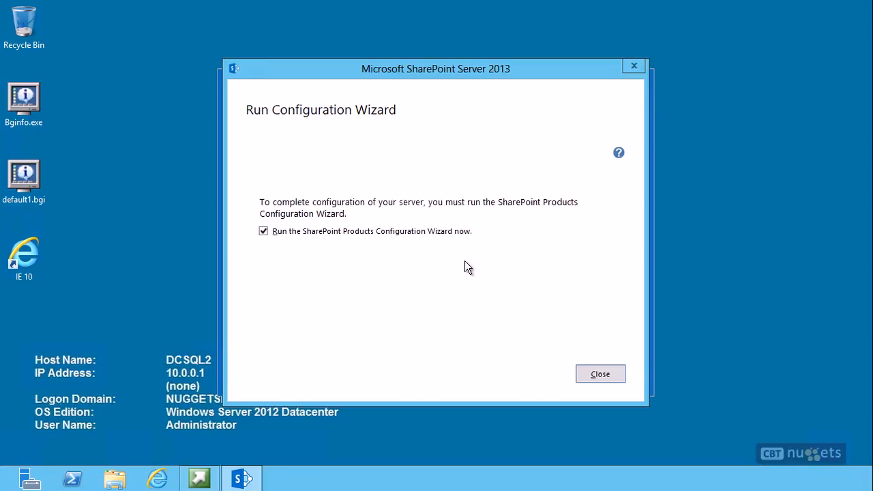
{"action": "left_click", "coordinate": [600, 373]}
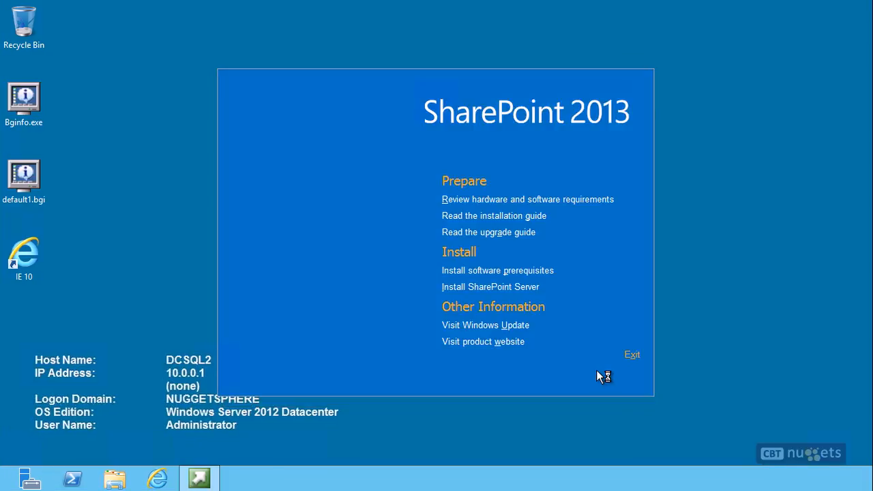
{"action": "left_click", "coordinate": [631, 360]}
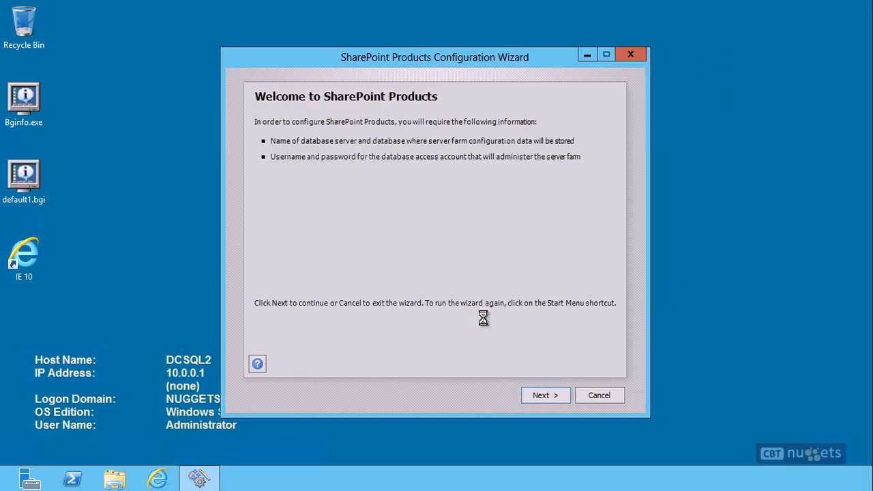
Step: Choose to connect to an existing server farm using database server dcsql2 and the SharePoint_FarmConfig configuration database
{"action": "key", "text": "Return"}
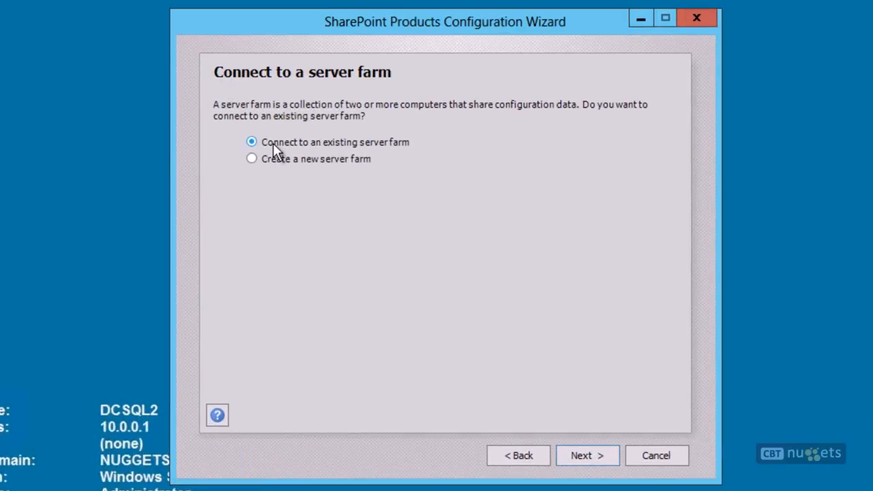
{"action": "left_click", "coordinate": [589, 453]}
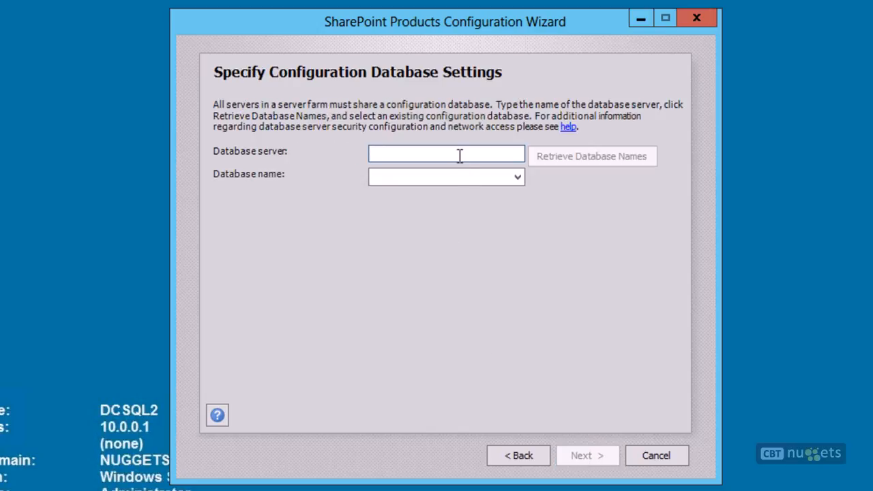
{"action": "type", "text": "dcsql2"}
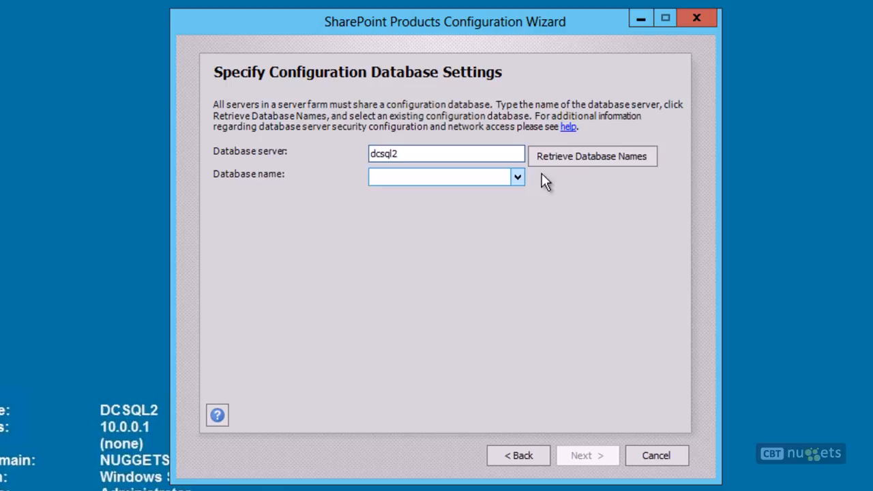
{"action": "left_click", "coordinate": [585, 155]}
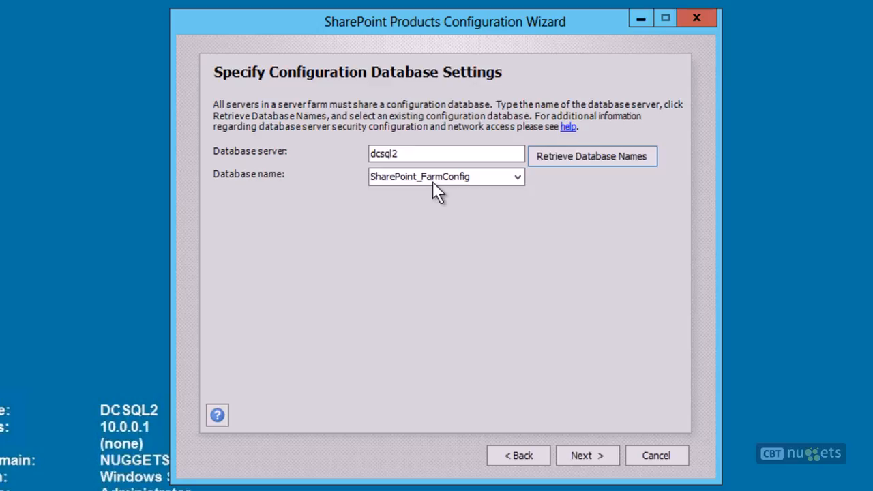
{"action": "left_click", "coordinate": [602, 458]}
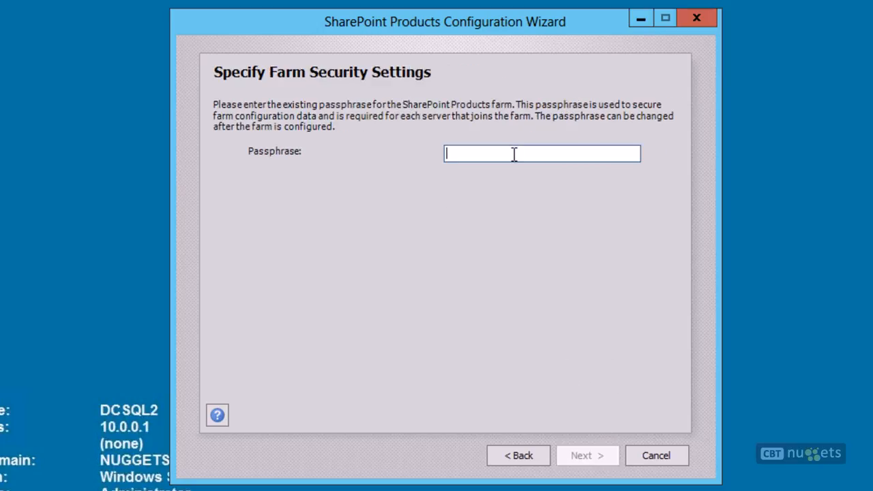
Step: Enter the farm passphrase, keep Central Administration off this machine, and apply the configuration settings
{"action": "type", "text": "Pa$$w0rd"}
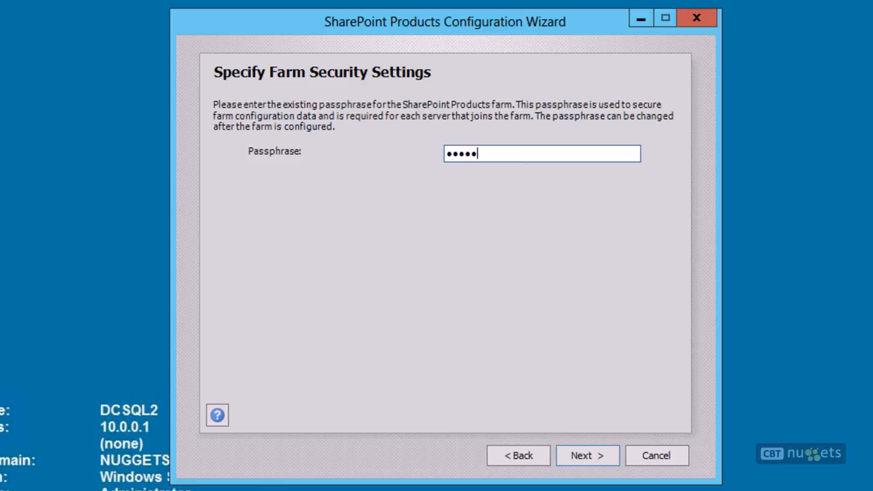
{"action": "left_click", "coordinate": [584, 455]}
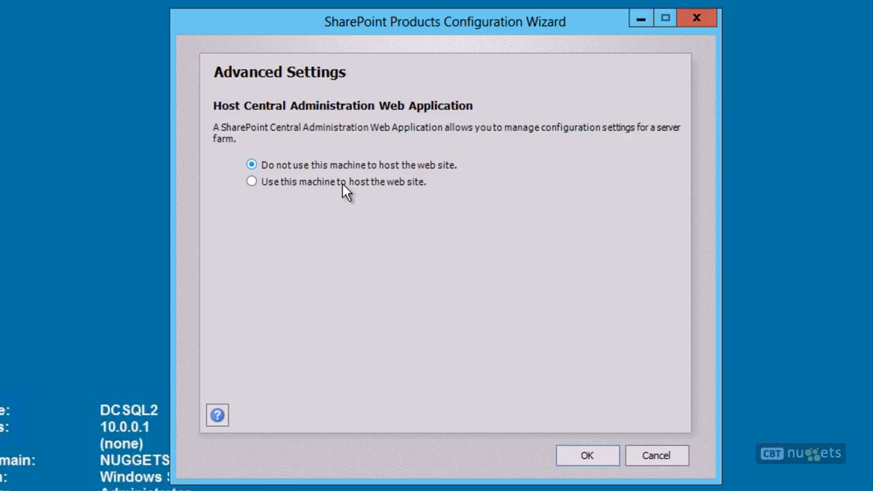
{"action": "left_click", "coordinate": [568, 453]}
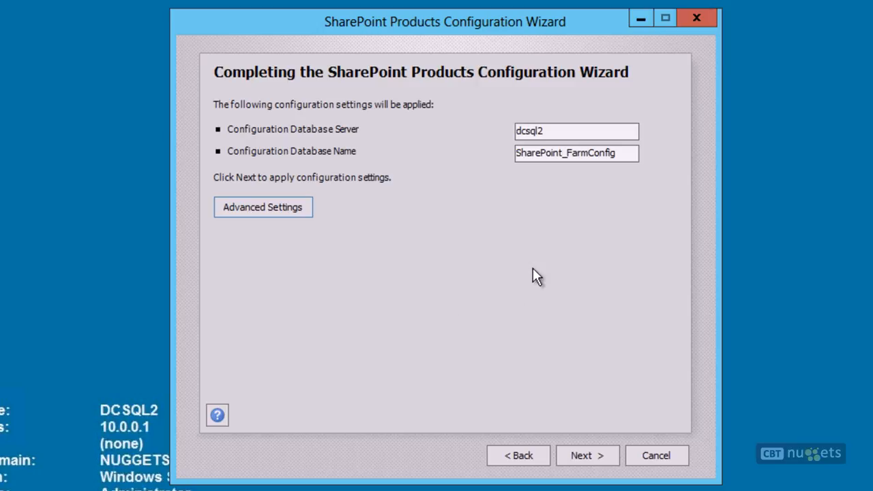
{"action": "left_click", "coordinate": [589, 462]}
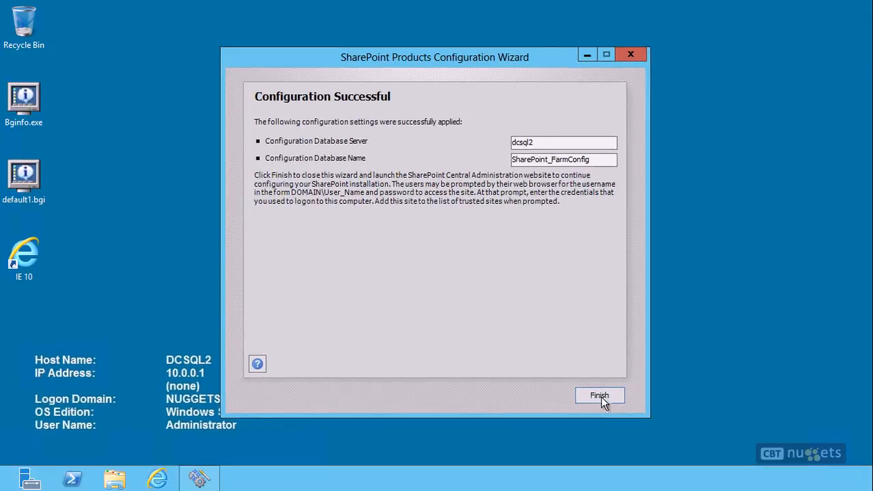
{"action": "left_click", "coordinate": [655, 453]}
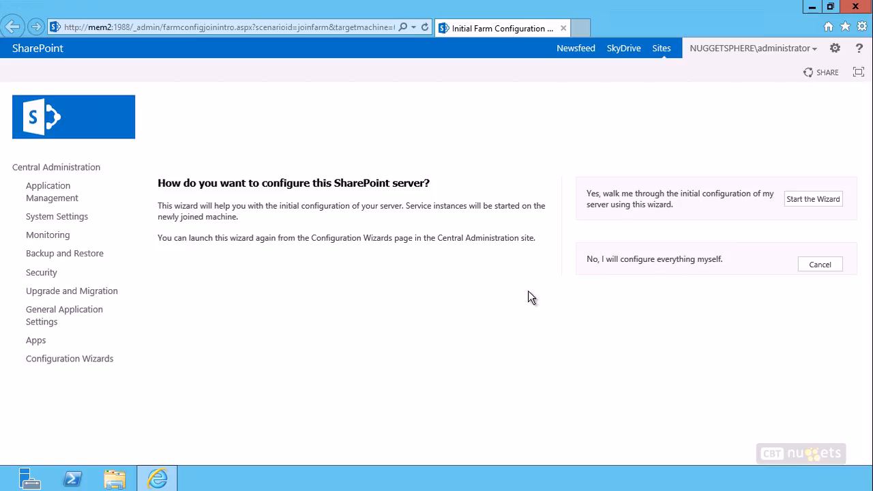
Step: Decline the initial farm configuration wizard for the newly joined server
{"action": "left_click", "coordinate": [826, 268]}
{"action": "left_click", "coordinate": [822, 270]}
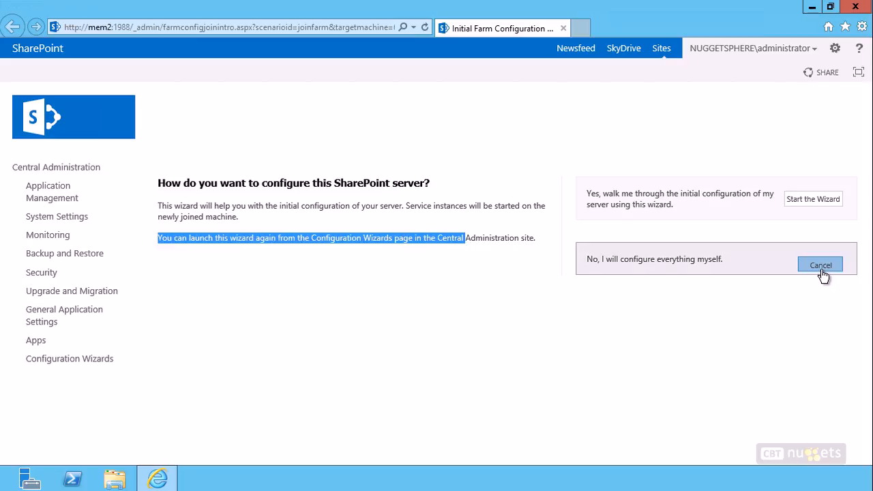
{"action": "left_click", "coordinate": [229, 390]}
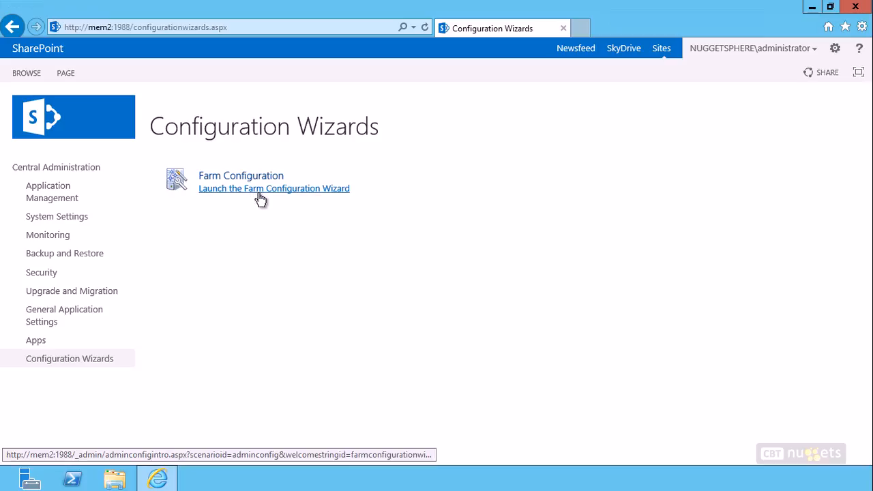
Step: Return to the Central Administration home and review the servers listed in this farm
{"action": "left_click", "coordinate": [14, 30]}
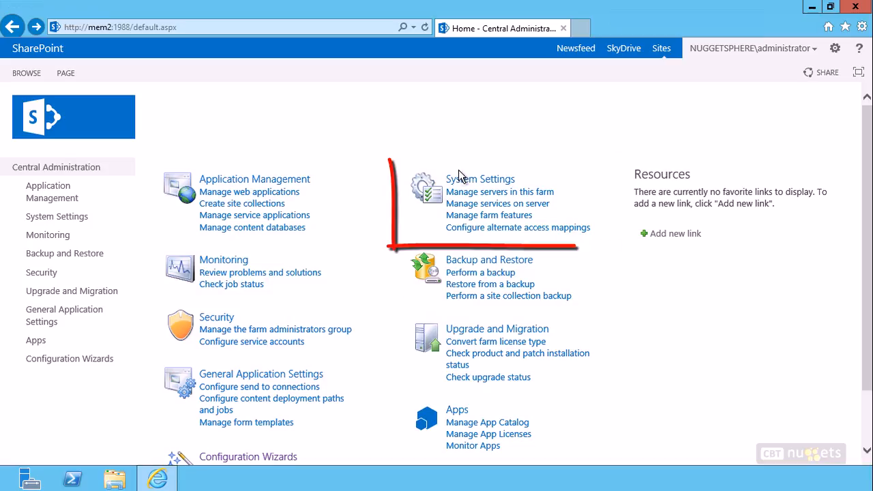
{"action": "left_click", "coordinate": [477, 193]}
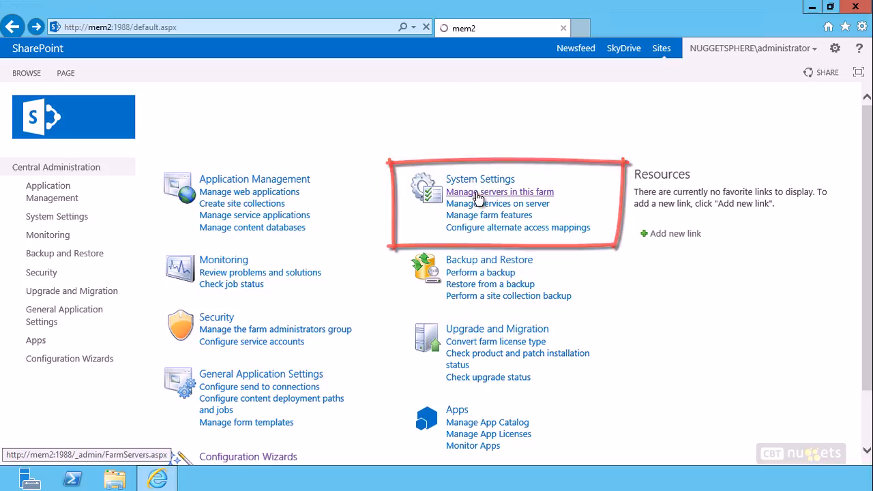
{"action": "scroll", "coordinate": [369, 210], "scroll_direction": "down", "scroll_amount": 1}
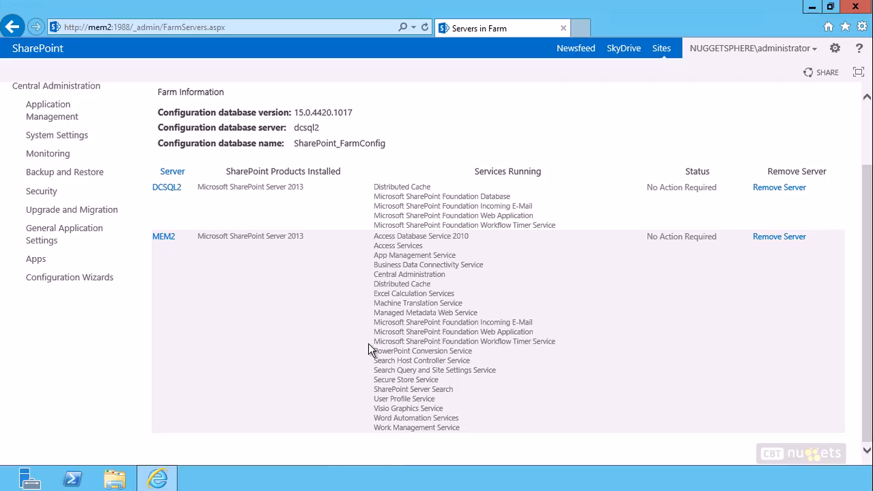
{"action": "scroll", "coordinate": [369, 347], "scroll_direction": "up", "scroll_amount": 2}
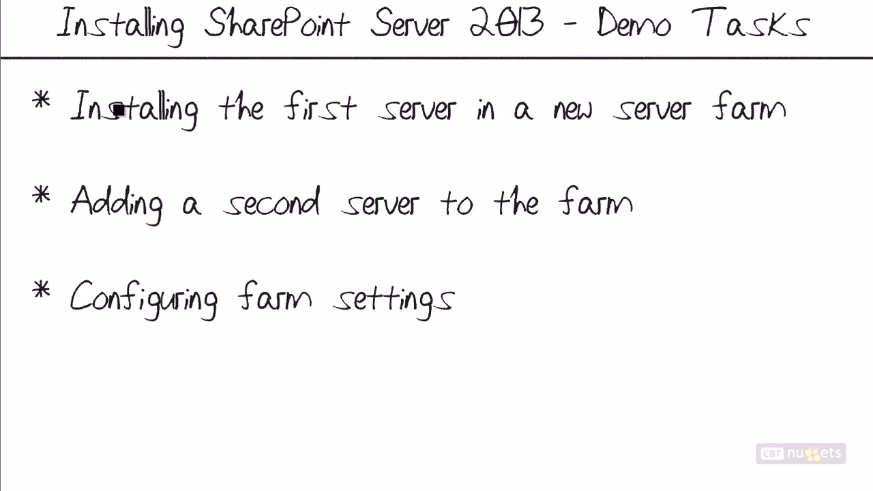
{"action": "left_click_drag", "start_coordinate": [39, 84], "coordinate": [59, 114]}
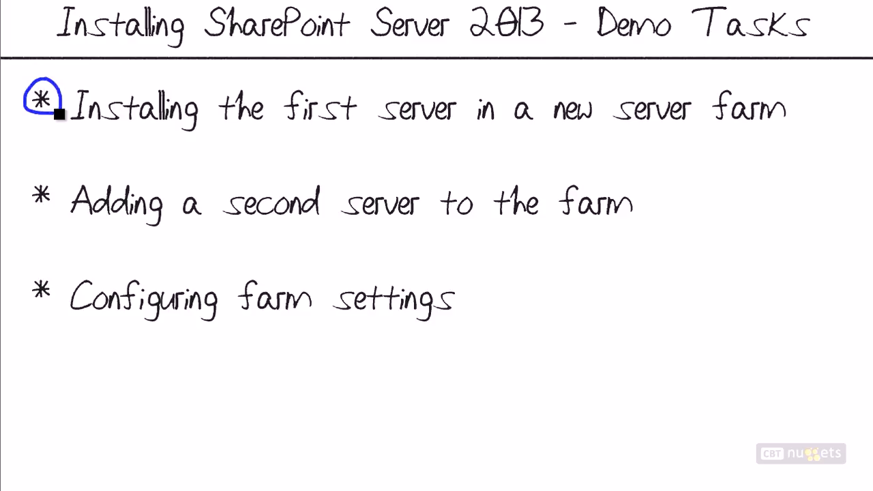
{"action": "left_click_drag", "start_coordinate": [554, 136], "coordinate": [780, 143]}
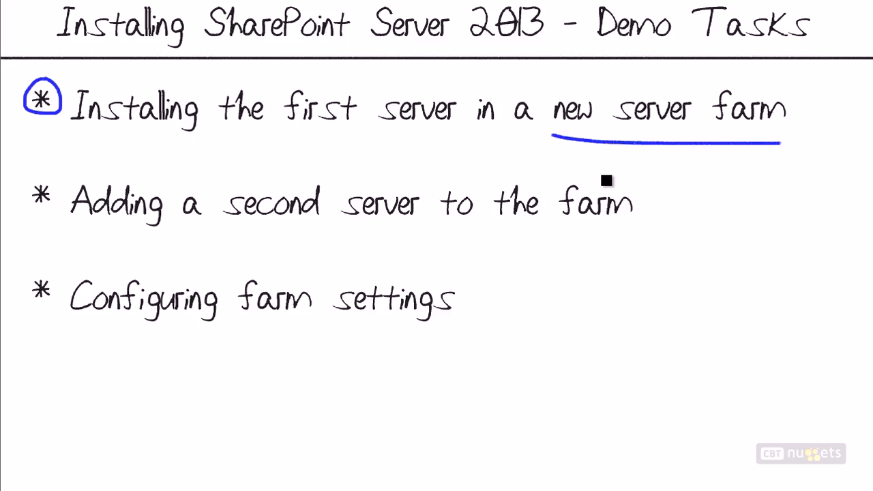